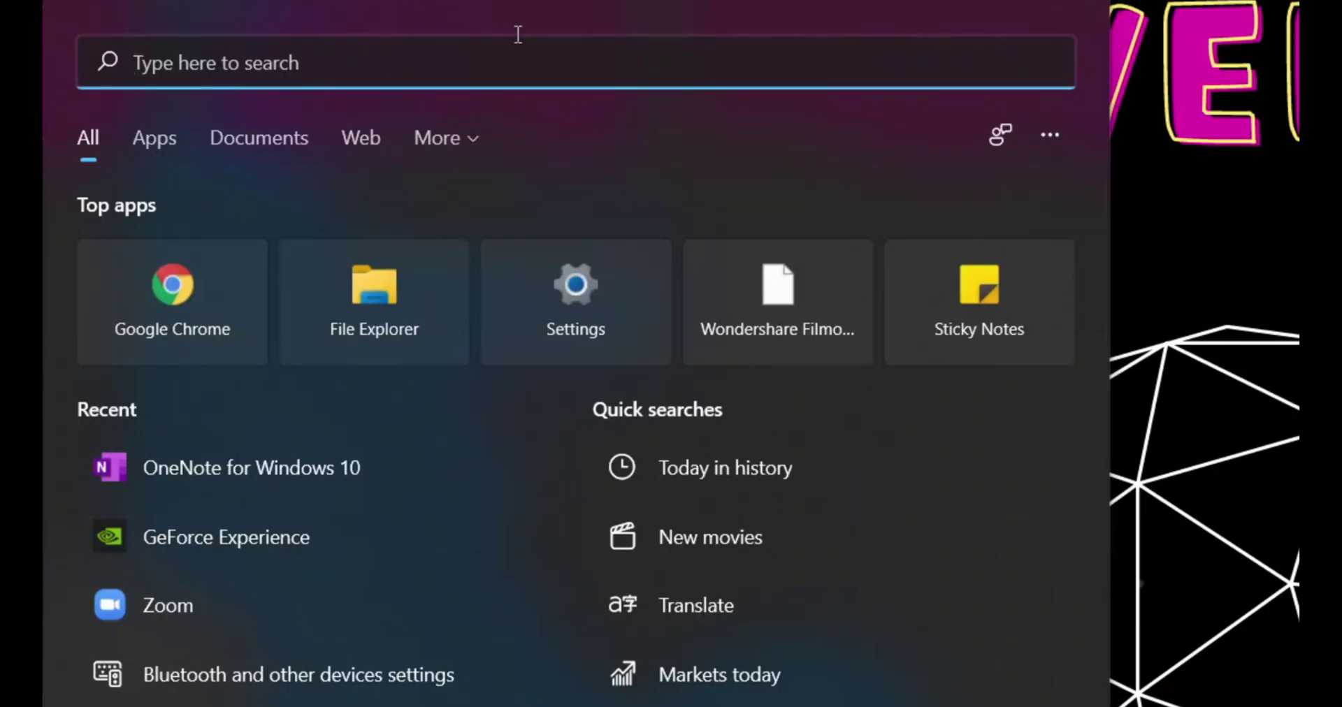
Search Windows for 'one' and launch OneNote for Windows 10 on a new Untitled page
{"action": "type", "text": "one"}
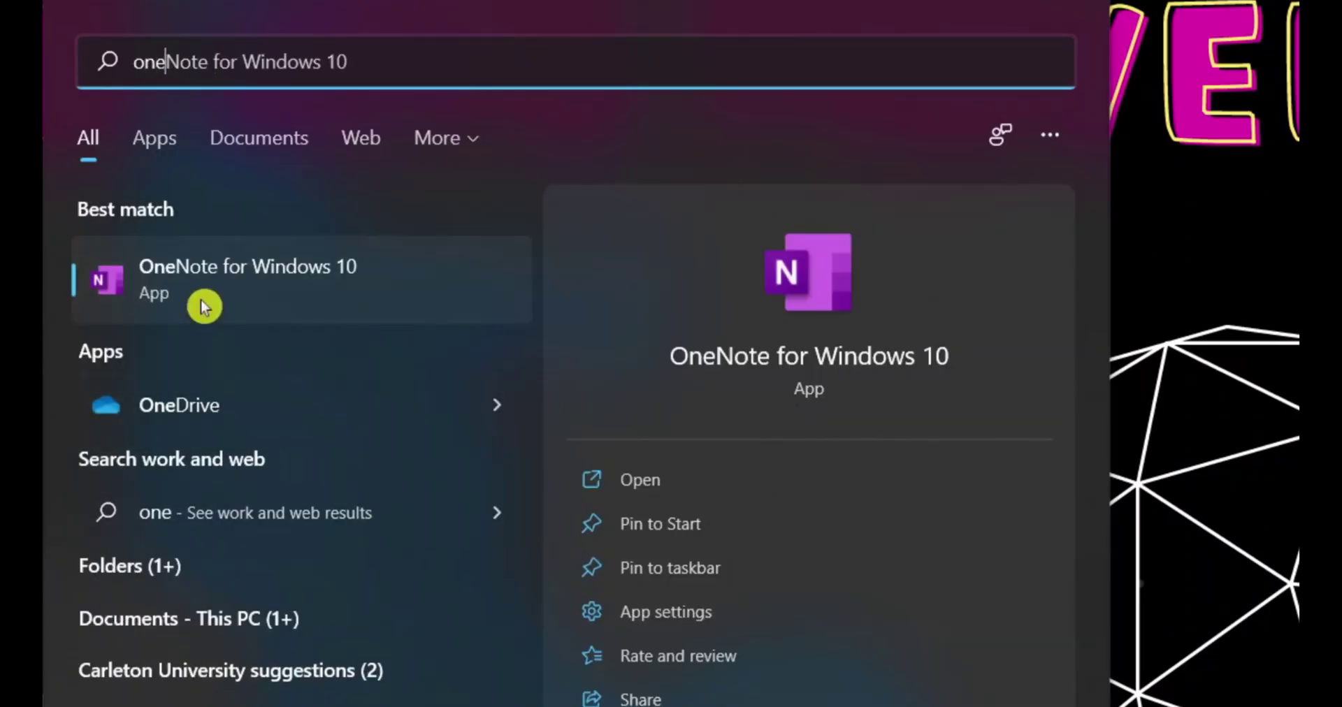
{"action": "left_click", "coordinate": [241, 297]}
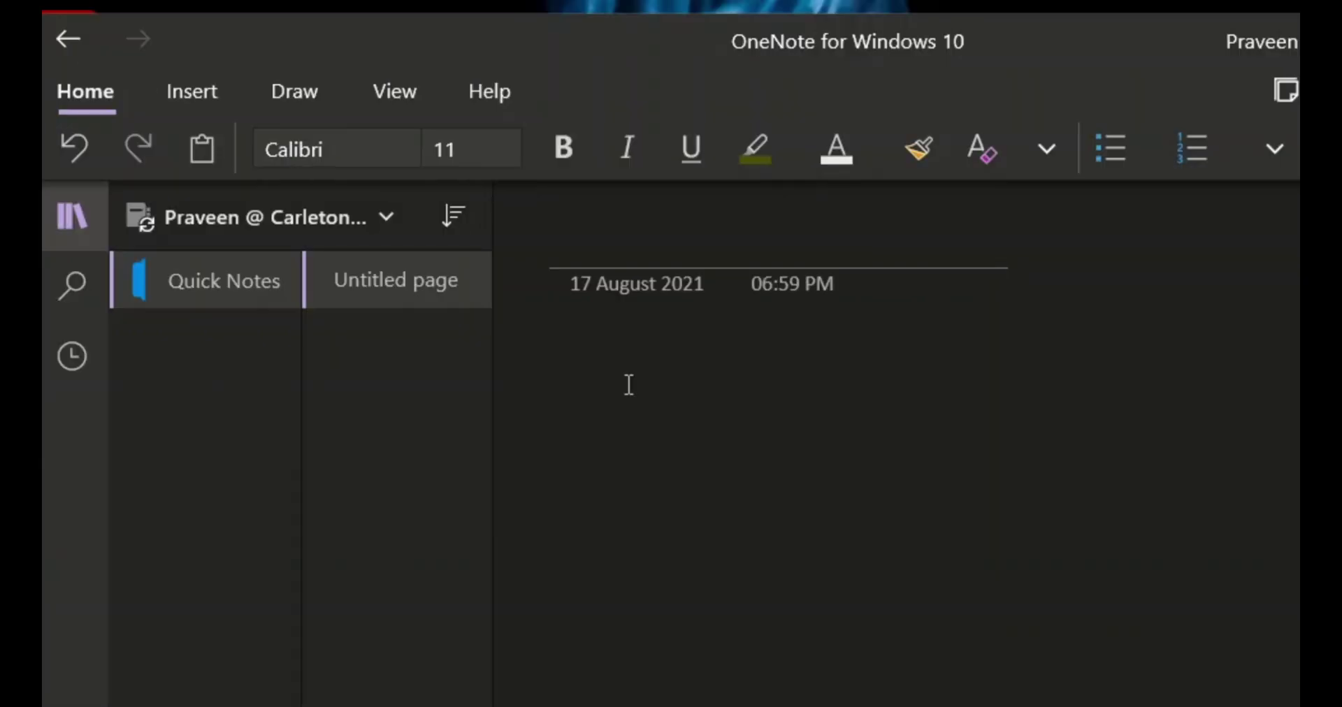
Type the channel welcome line, with a comma after 'Hello' and a closing period
{"action": "left_click", "coordinate": [402, 196]}
{"action": "type", "text": "Hel"}
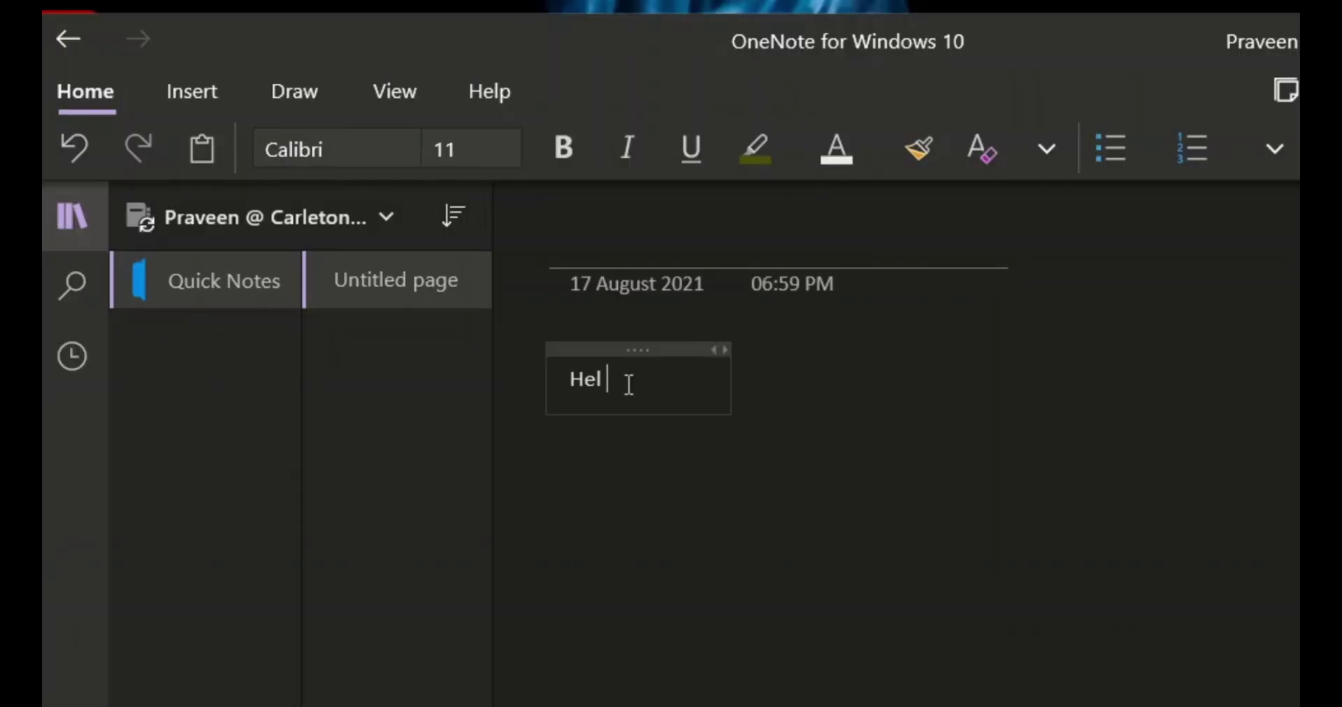
{"action": "type", "text": "lo welco"}
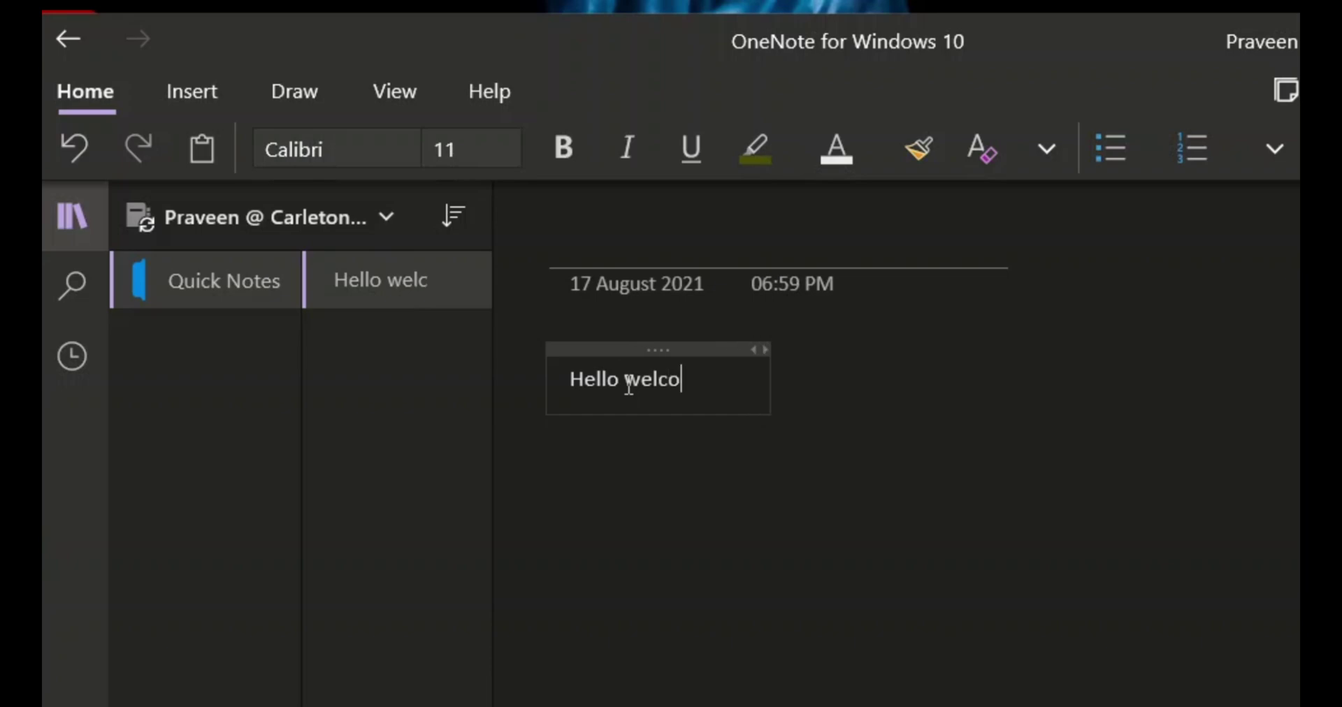
{"action": "type", "text": "me to Te"}
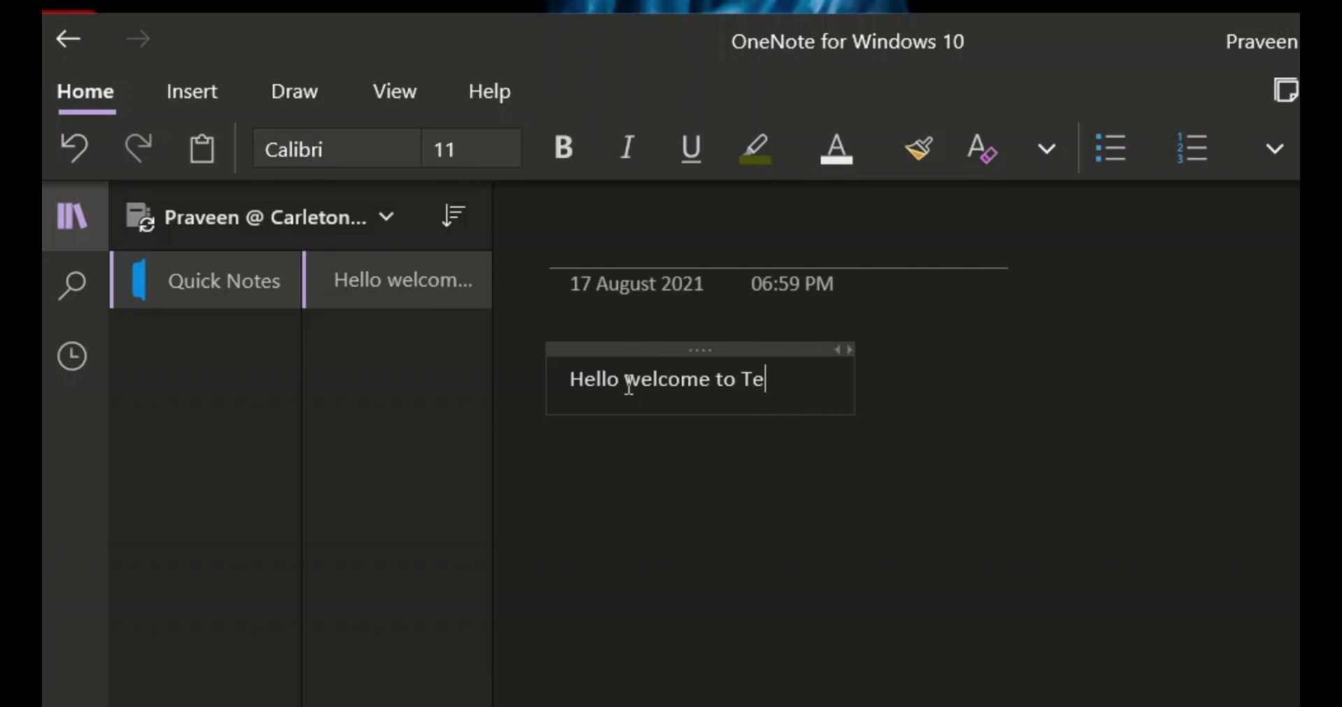
{"action": "type", "text": "ch with "}
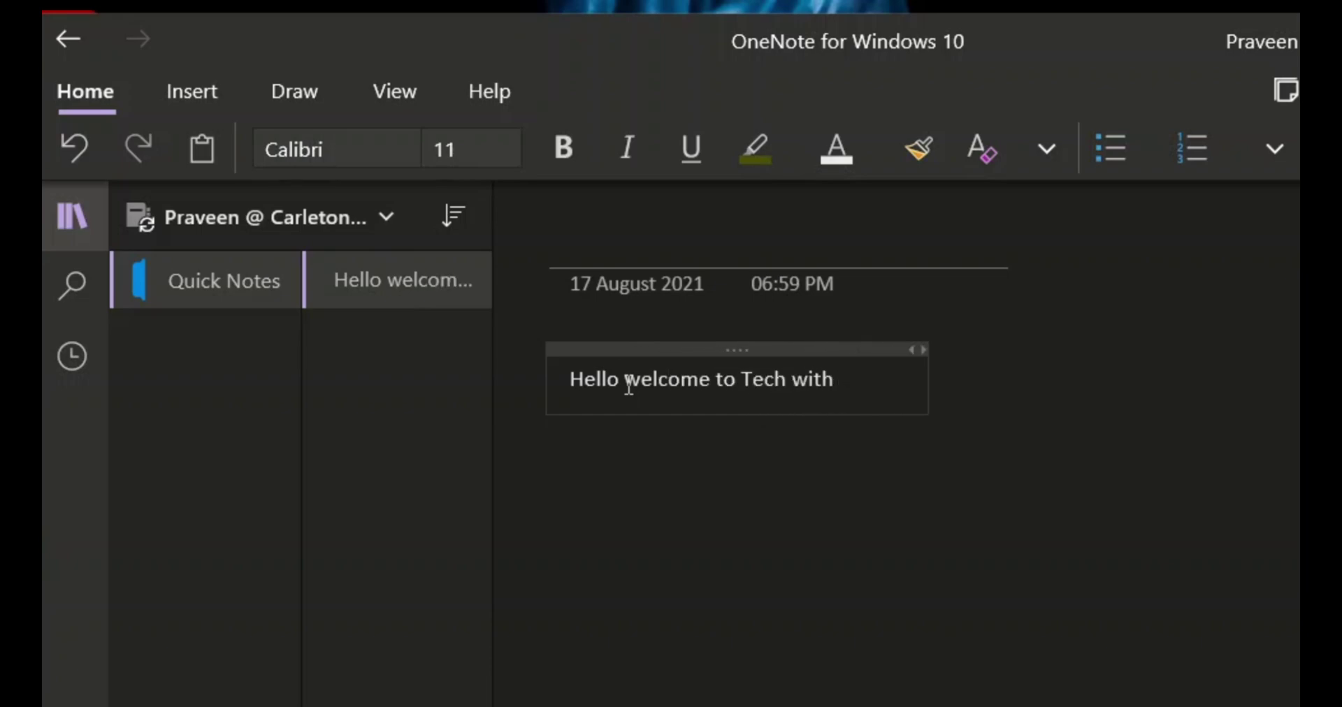
{"action": "type", "text": "Praveen"}
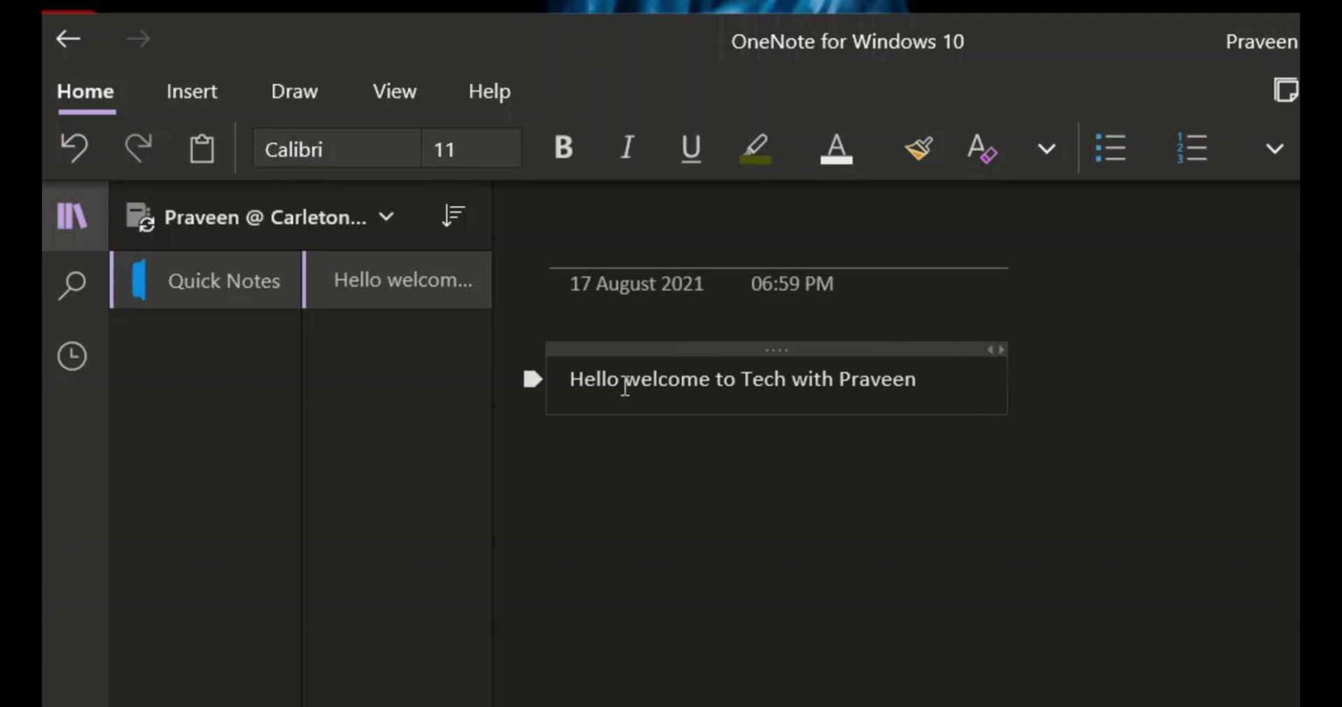
{"action": "left_click", "coordinate": [623, 386]}
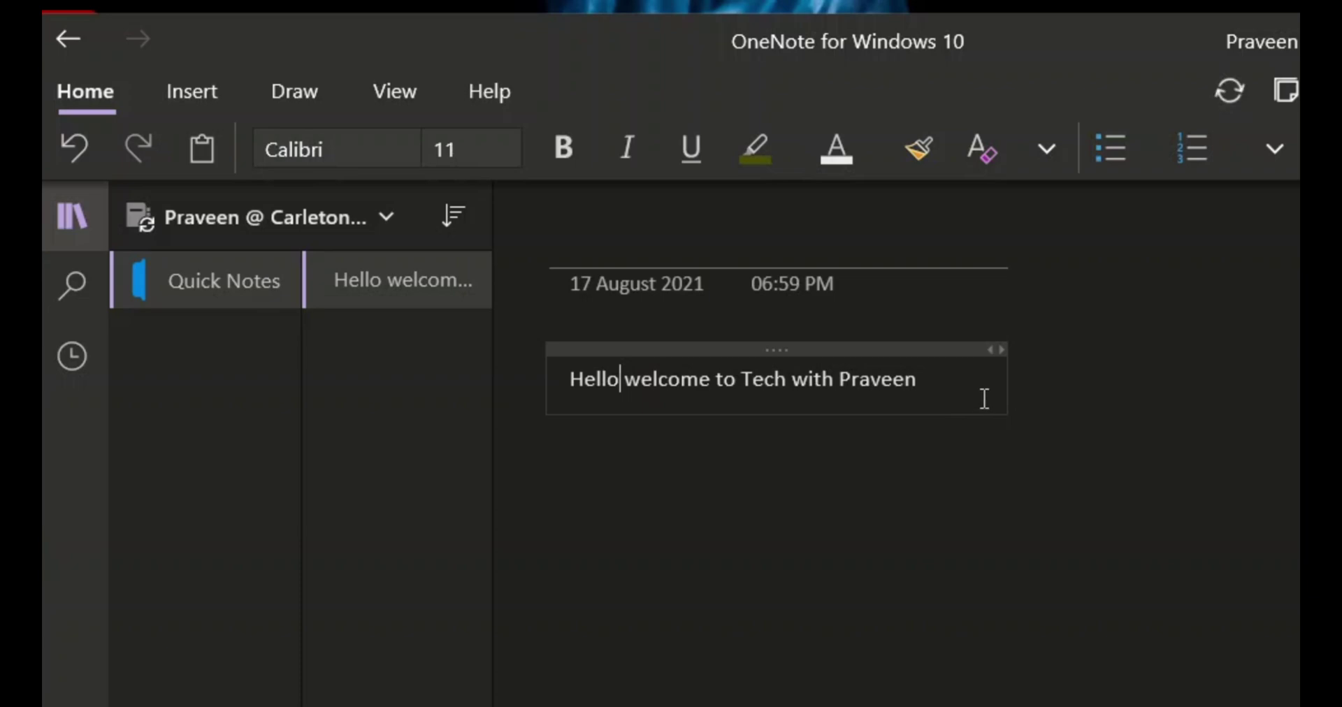
{"action": "type", "text": ","}
{"action": "left_click", "coordinate": [955, 389]}
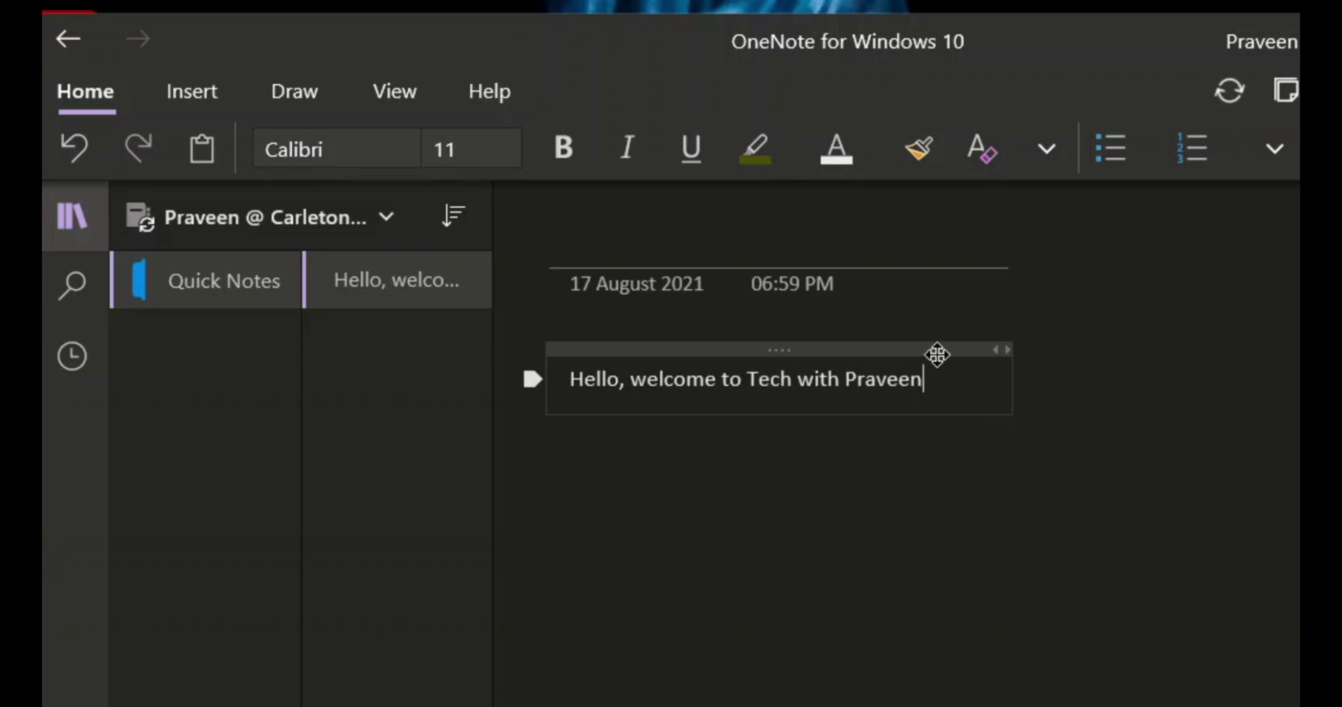
{"action": "type", "text": "."}
Add a second line reading 'Please subscribe my channel.'
{"action": "key", "text": "Return"}
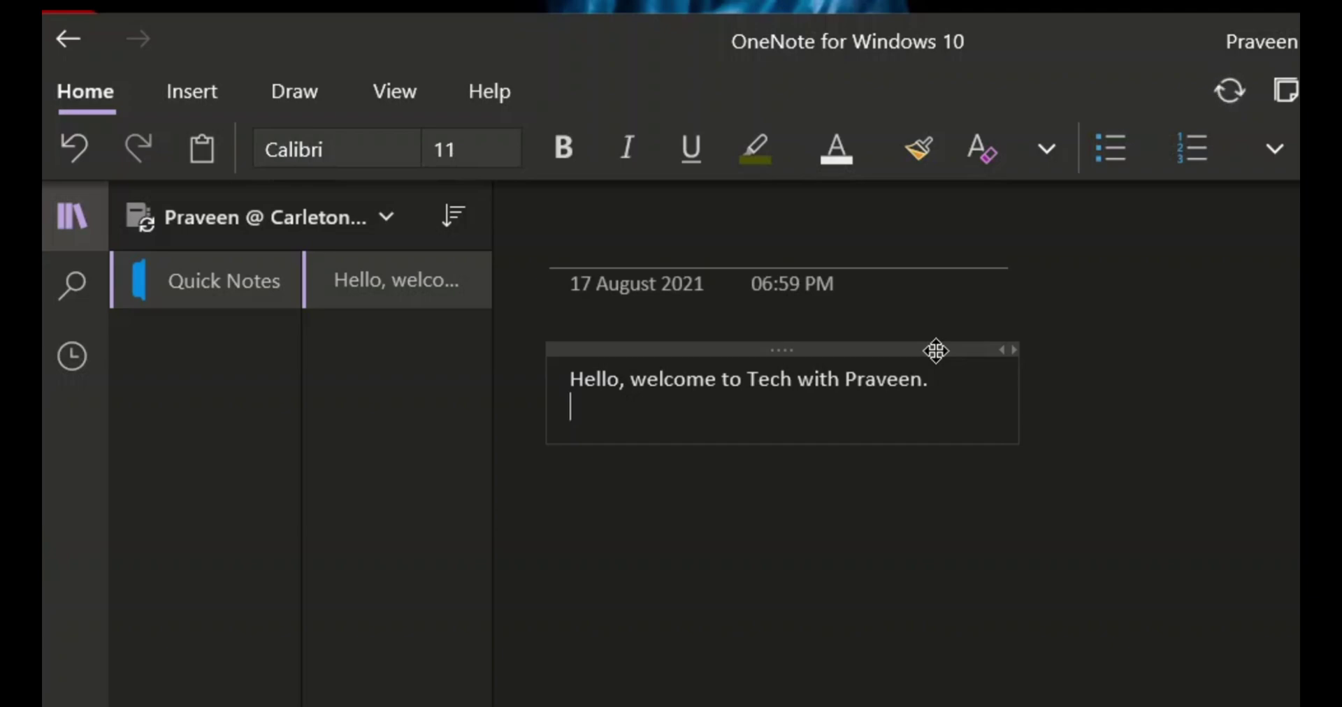
{"action": "type", "text": "Plead"}
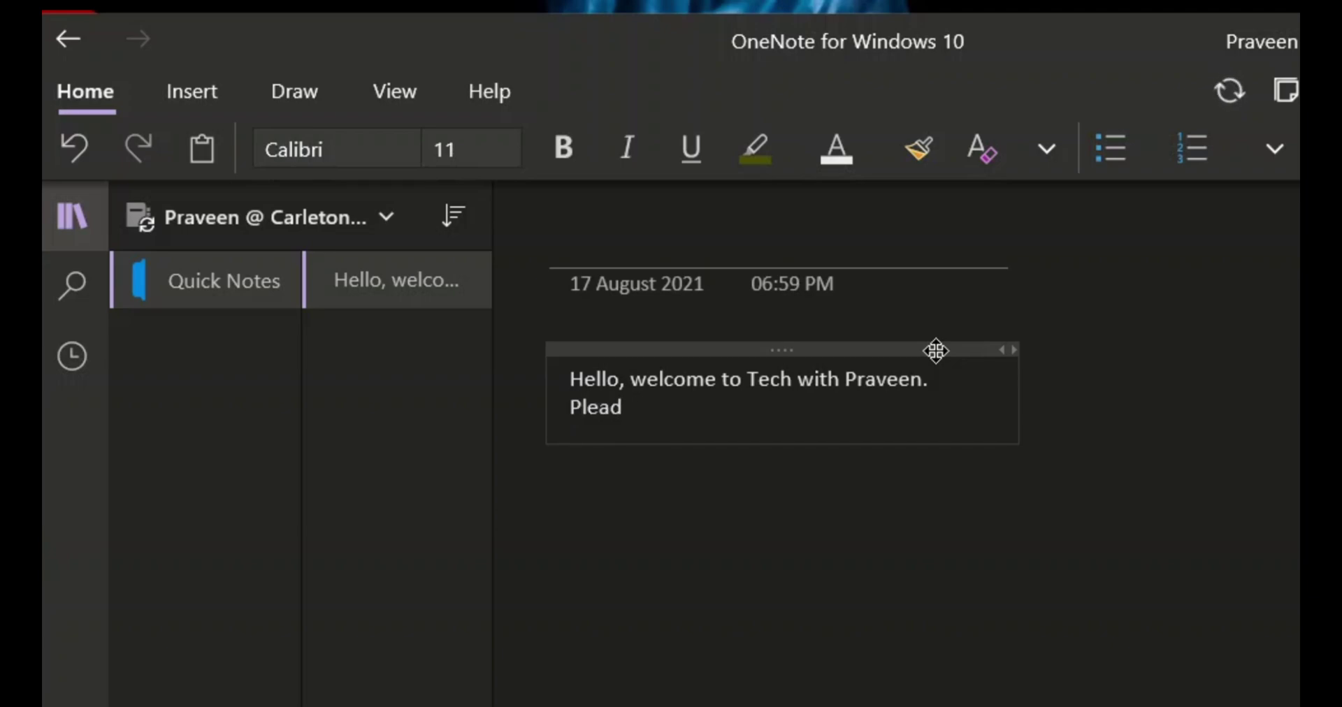
{"action": "key", "text": "BackSpace"}
{"action": "type", "text": "se subscribe my cha"}
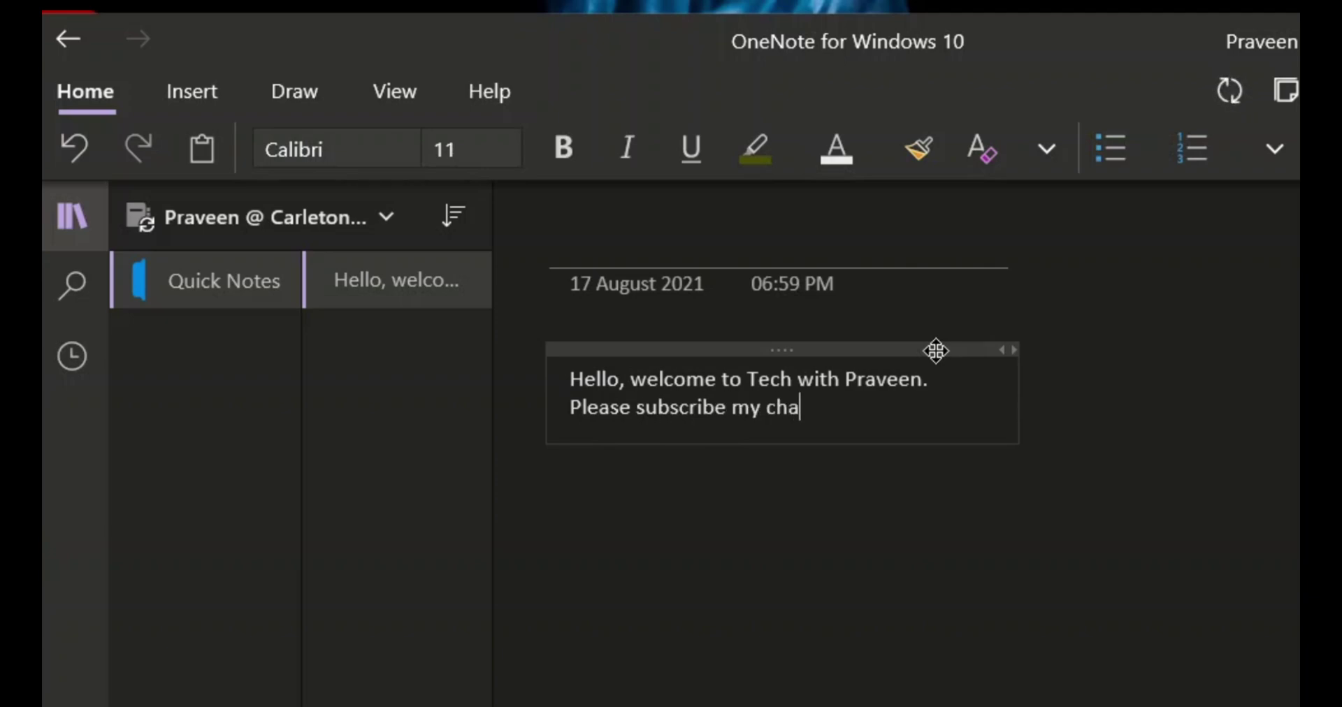
{"action": "type", "text": "nnel"}
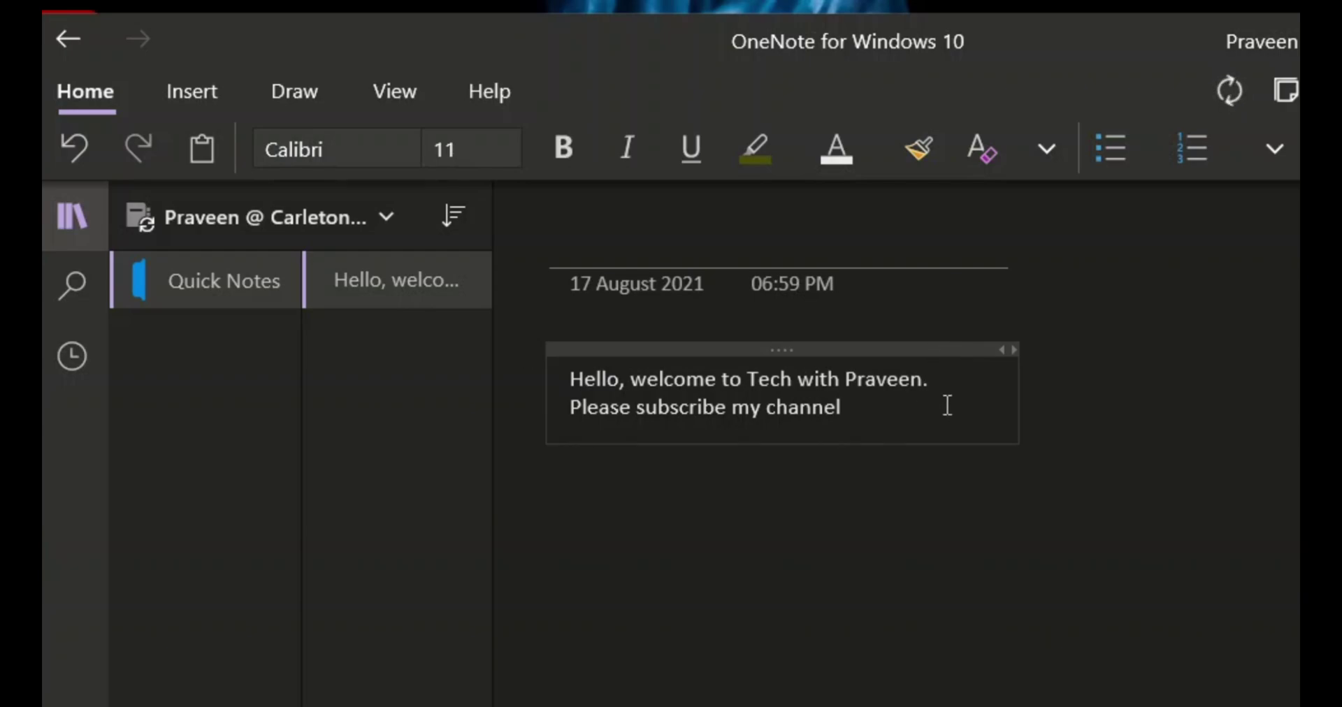
{"action": "type", "text": "."}
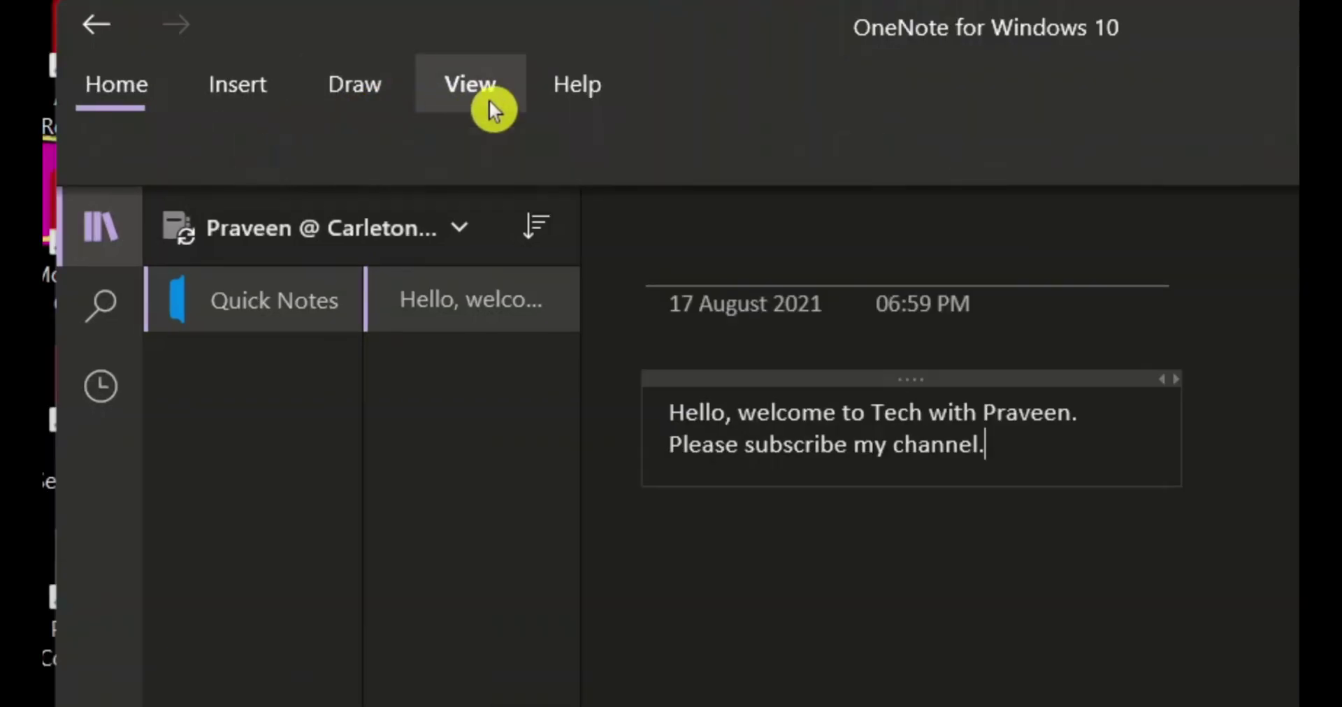
Open the two-line note in Immersive Reader from the View tab and play it aloud
{"action": "left_click", "coordinate": [489, 102]}
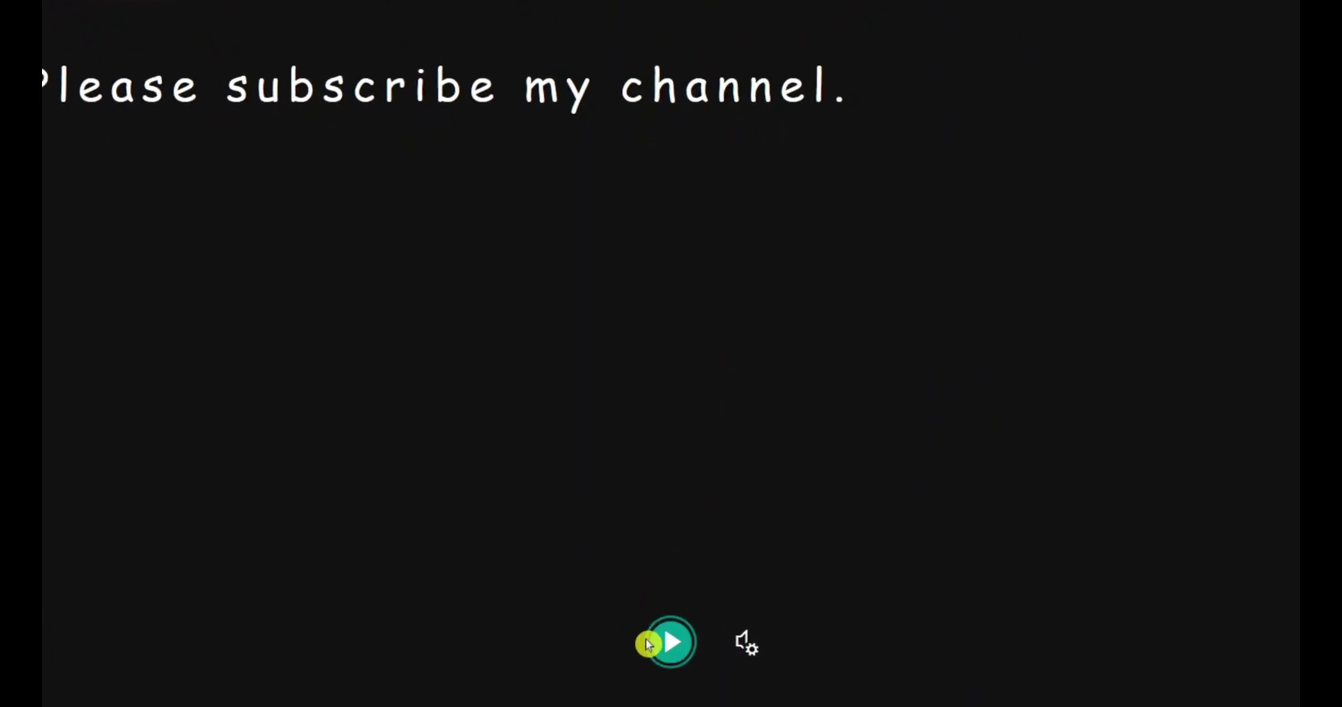
{"action": "left_click", "coordinate": [686, 624]}
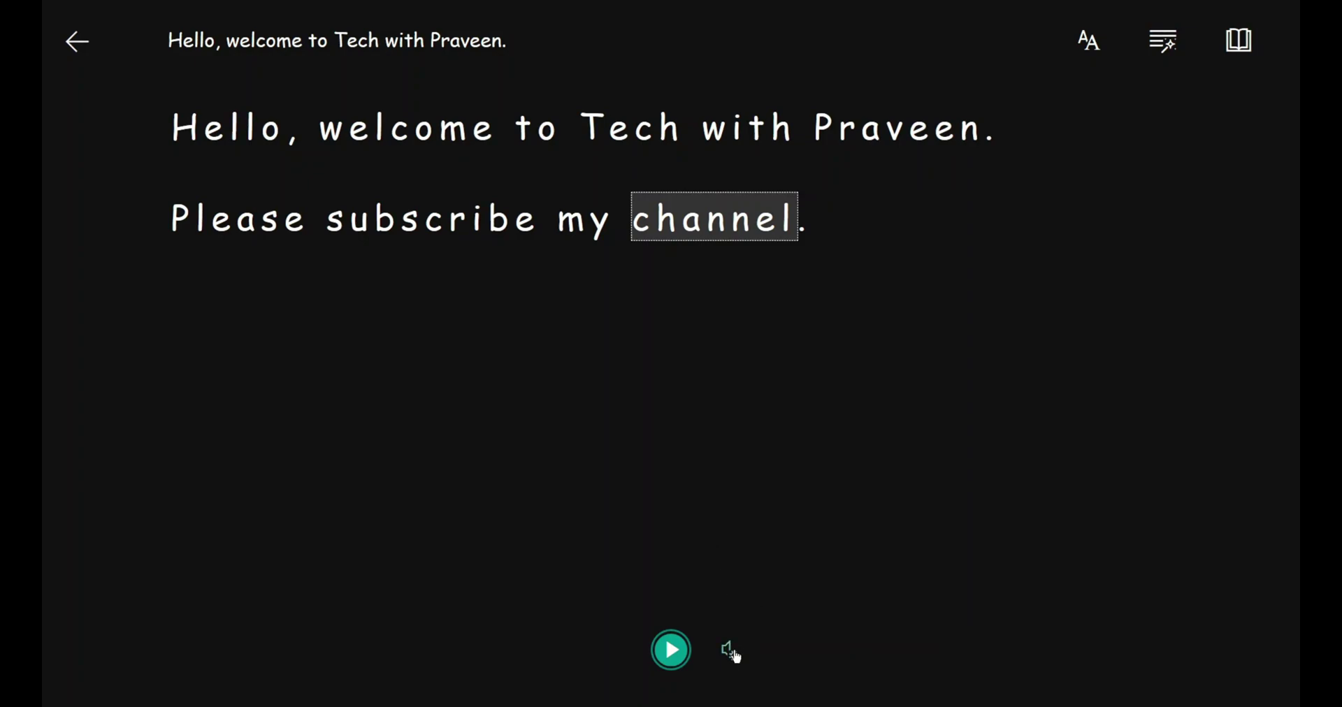
Set the read-aloud voice to Male at speed 1.5, replay the note, then pause
{"action": "left_click", "coordinate": [729, 650]}
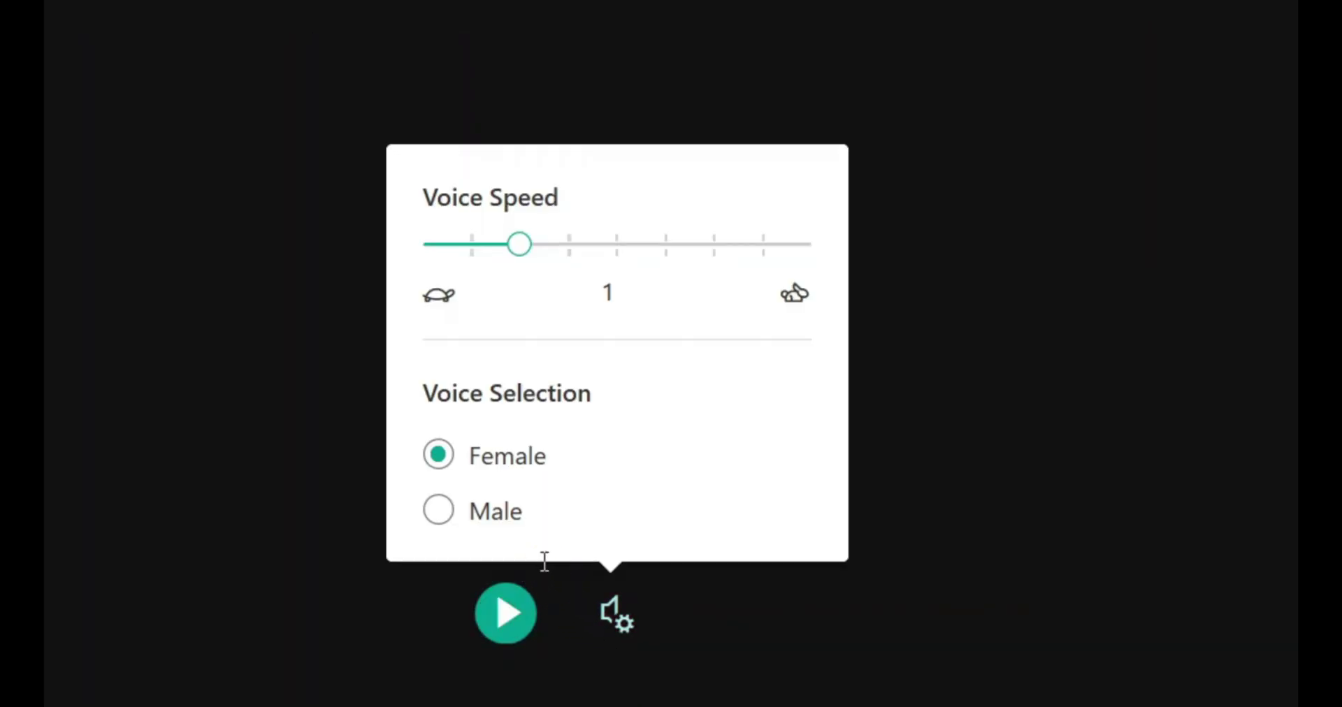
{"action": "left_click_drag", "start_coordinate": [529, 248], "coordinate": [593, 291]}
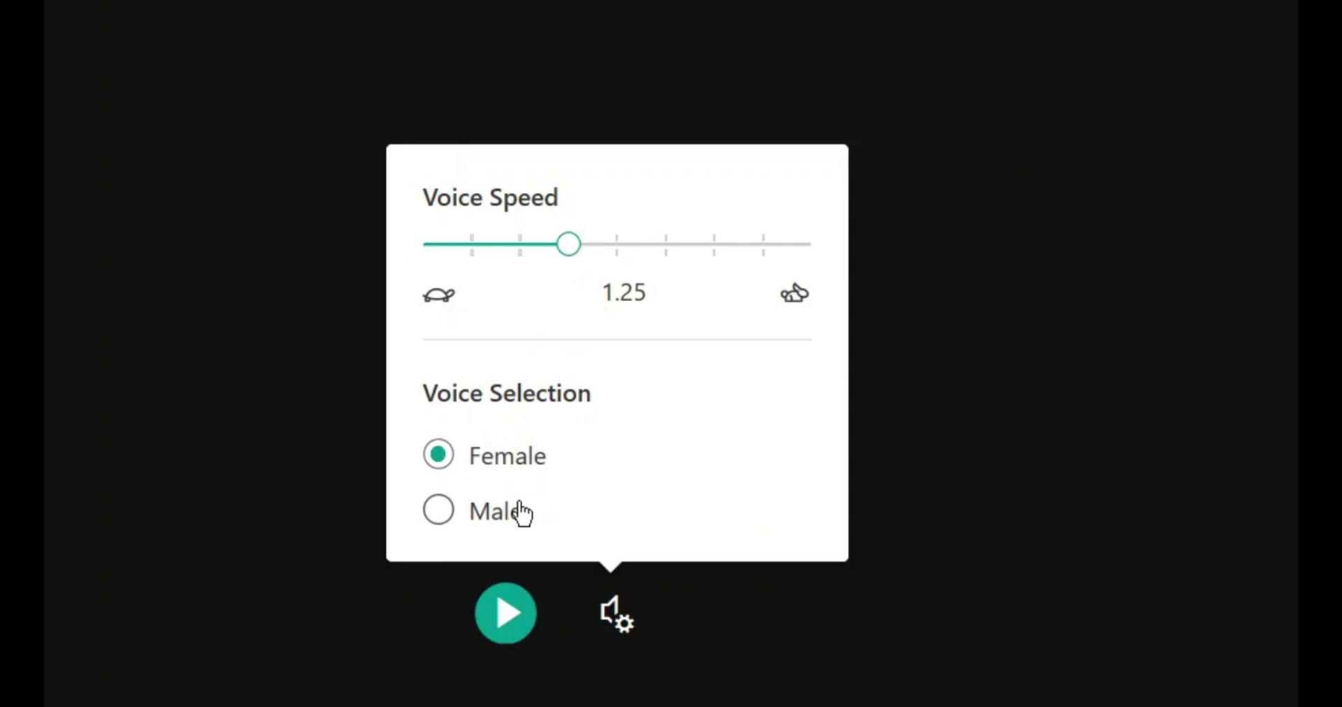
{"action": "left_click", "coordinate": [495, 517]}
{"action": "left_click_drag", "start_coordinate": [570, 249], "coordinate": [615, 363]}
{"action": "left_click", "coordinate": [1048, 448]}
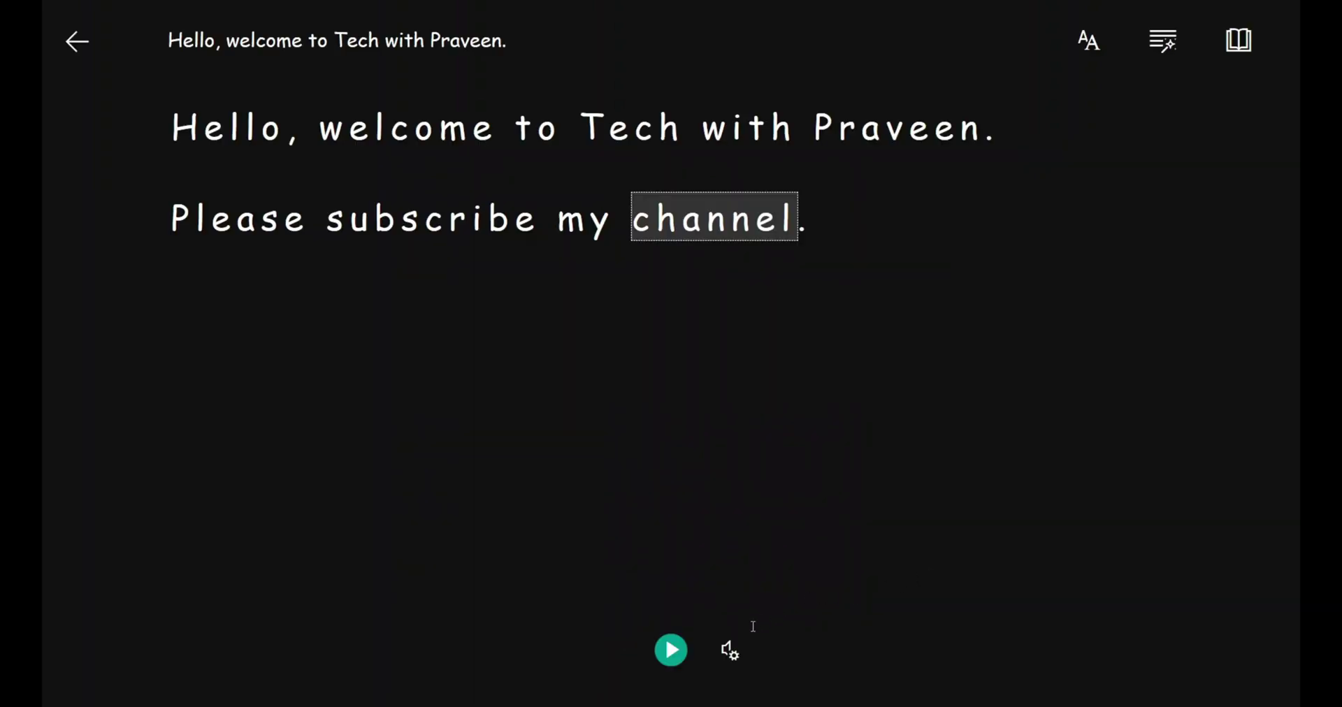
{"action": "left_click", "coordinate": [505, 613]}
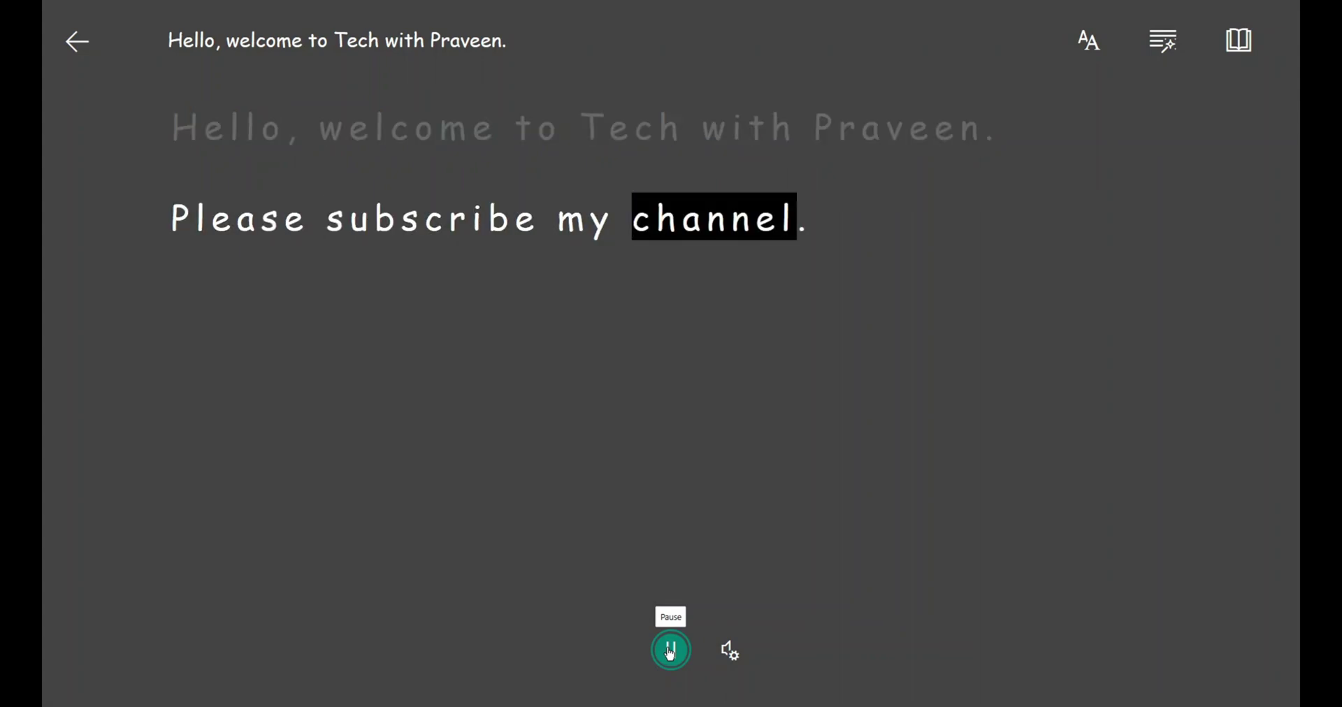
{"action": "left_click", "coordinate": [670, 653]}
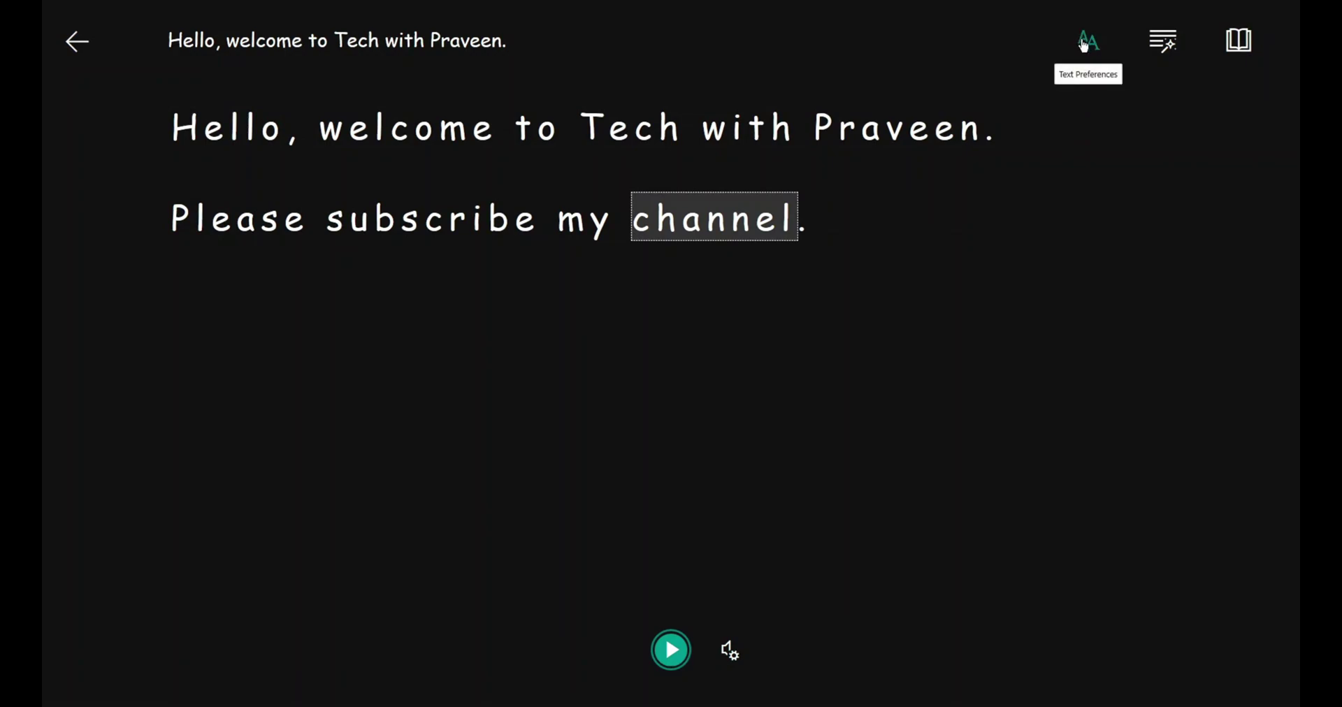
In Text Preferences, try the Sitka and Calibri fonts, then return to Comic Sans
{"action": "left_click", "coordinate": [1084, 46]}
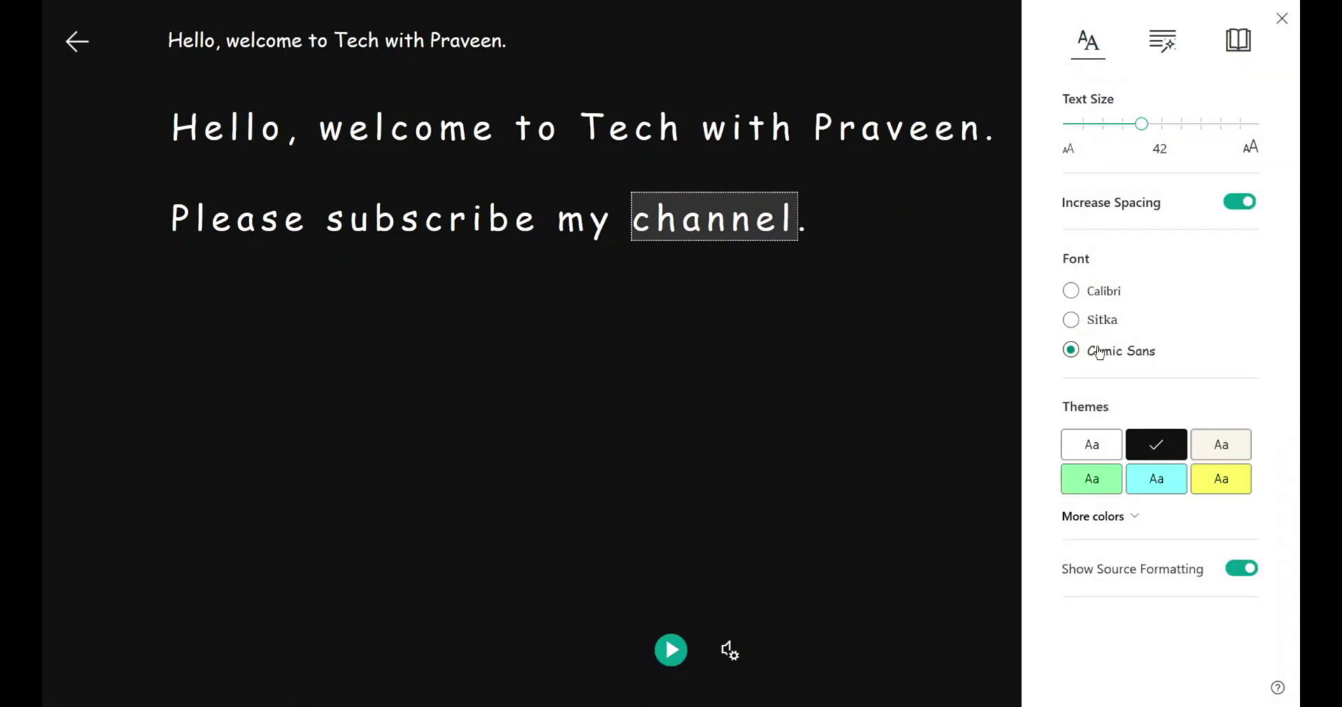
{"action": "left_click", "coordinate": [1124, 364]}
{"action": "left_click", "coordinate": [1108, 329]}
{"action": "left_click", "coordinate": [1102, 301]}
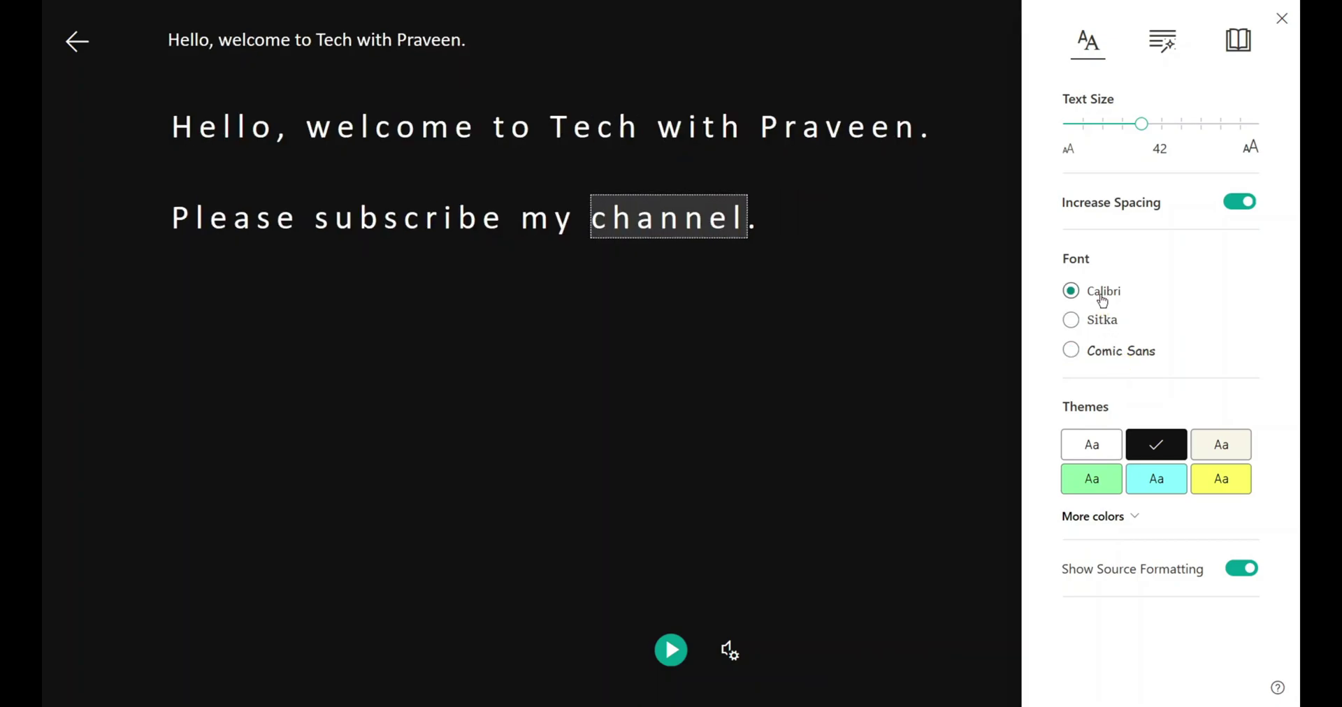
{"action": "left_click", "coordinate": [1116, 361]}
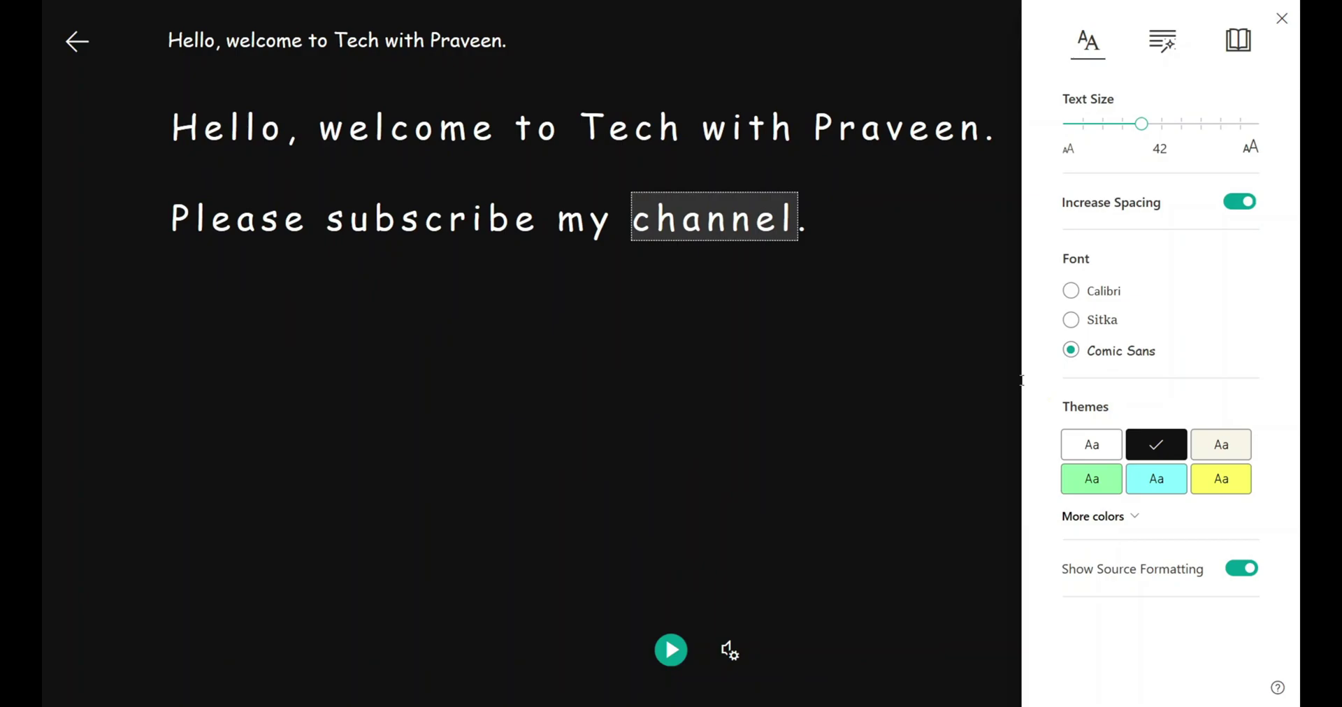
Try the white, sepia, yellow, cyan and green themes, return to dark, and set text size 42
{"action": "left_click", "coordinate": [1117, 451]}
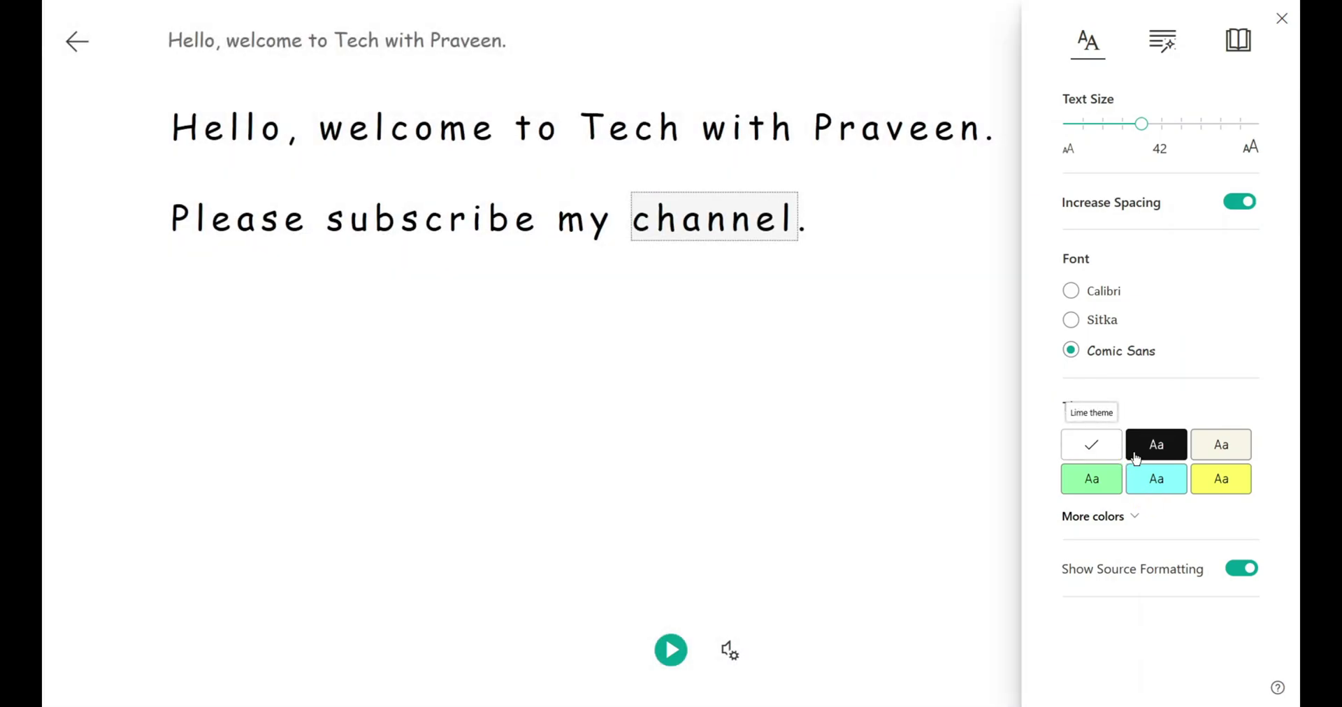
{"action": "left_click", "coordinate": [1220, 446]}
{"action": "left_click", "coordinate": [1220, 481]}
{"action": "left_click", "coordinate": [1181, 483]}
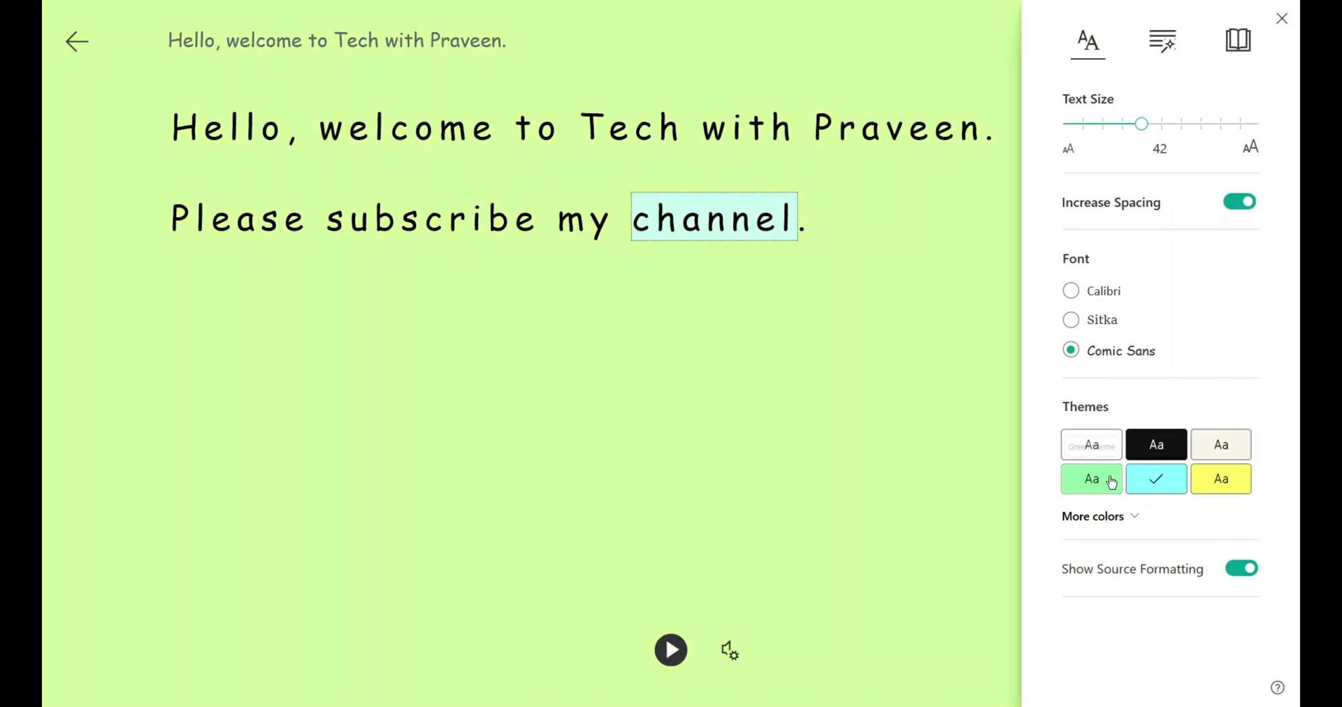
{"action": "left_click", "coordinate": [1092, 480]}
{"action": "left_click", "coordinate": [1158, 453]}
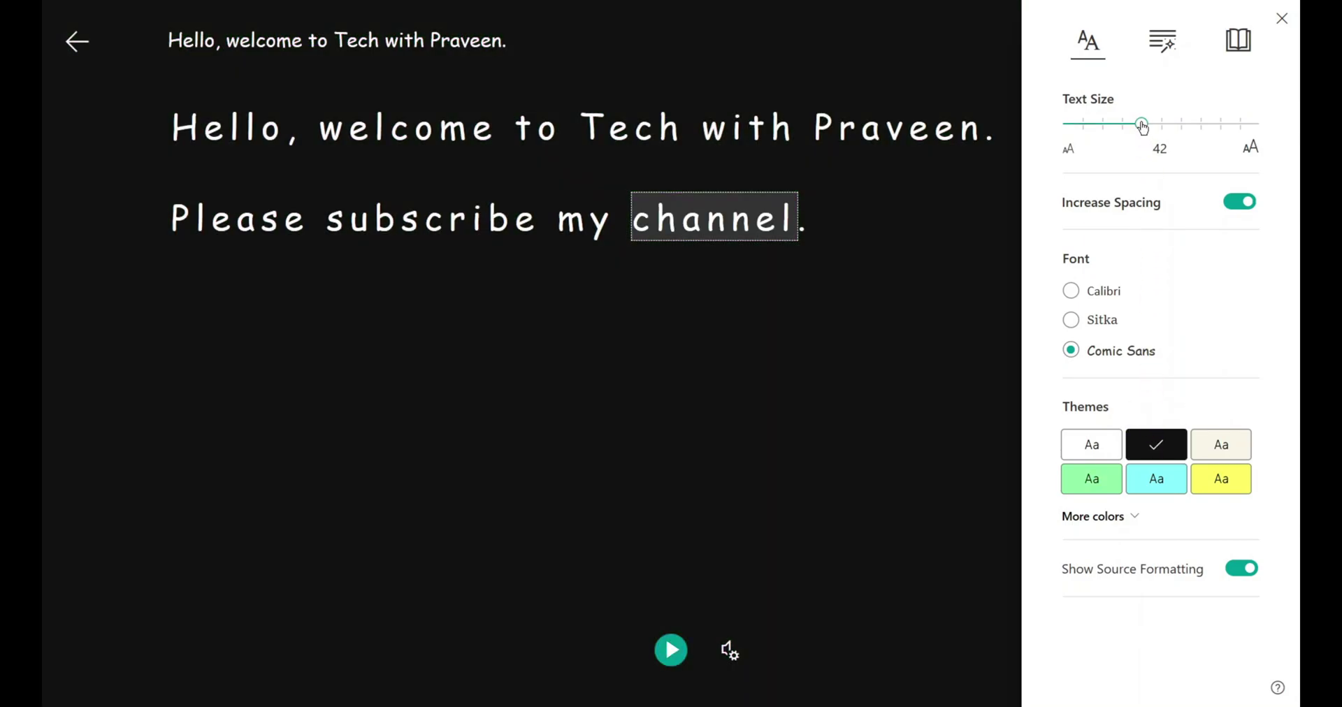
{"action": "mouse_move", "coordinate": [1143, 126]}
{"action": "left_mouse_down"}
{"action": "mouse_move", "coordinate": [1244, 129]}
{"action": "mouse_move", "coordinate": [1148, 143]}
{"action": "left_mouse_up"}
Turn on noun, verb, adjective and adverb highlighting in Grammar Options, with Syllables toggled back off
{"action": "left_click", "coordinate": [1174, 46]}
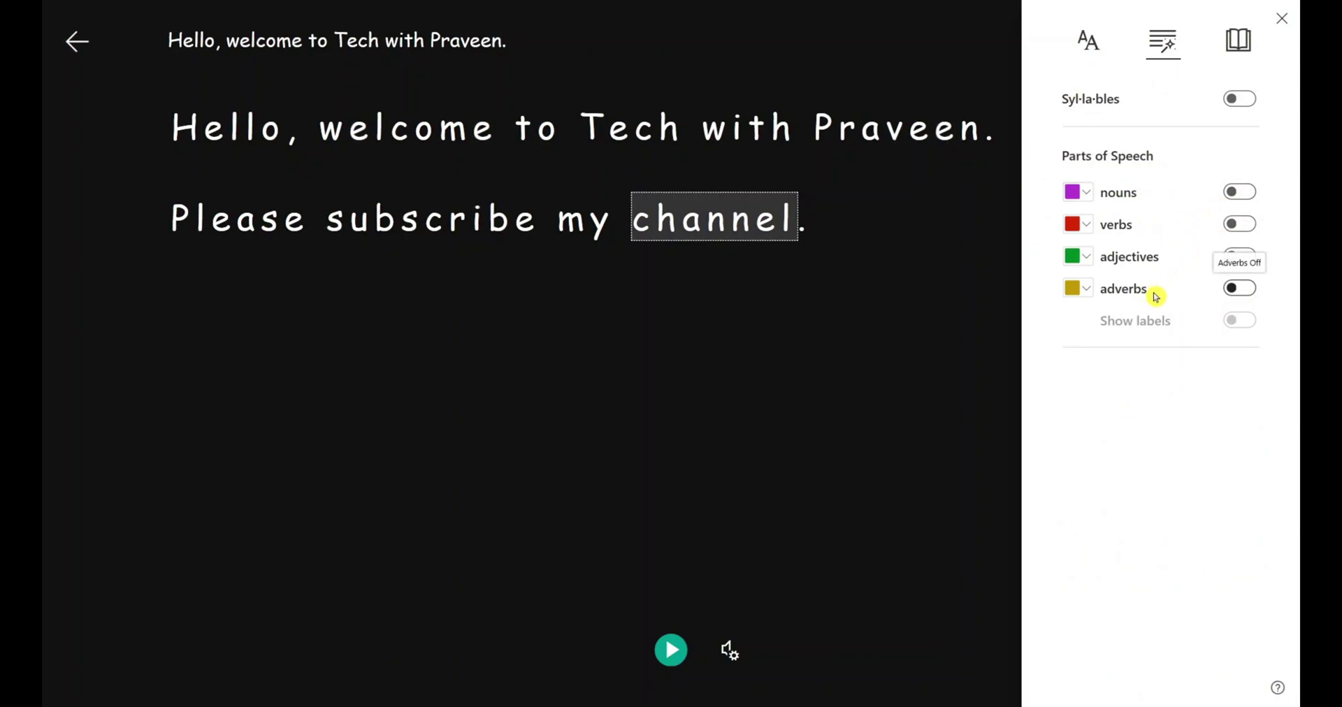
{"action": "left_click", "coordinate": [1230, 196]}
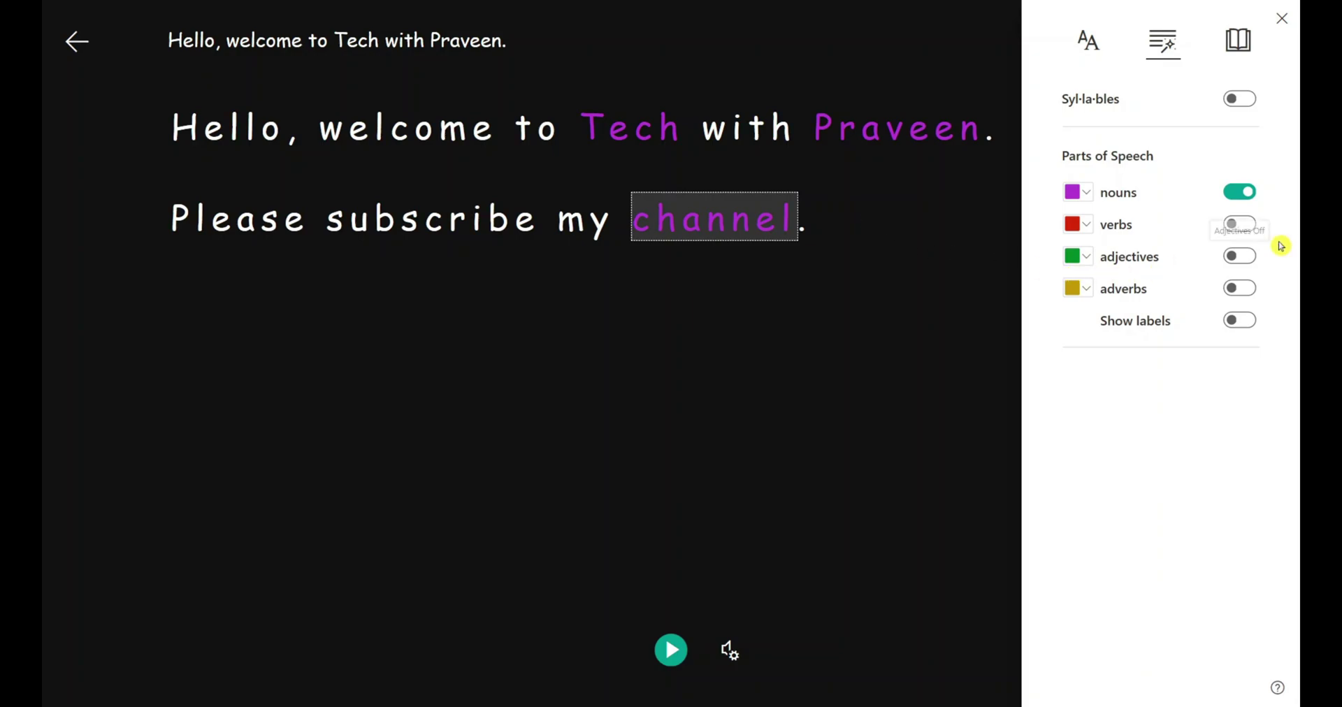
{"action": "left_click", "coordinate": [1241, 226]}
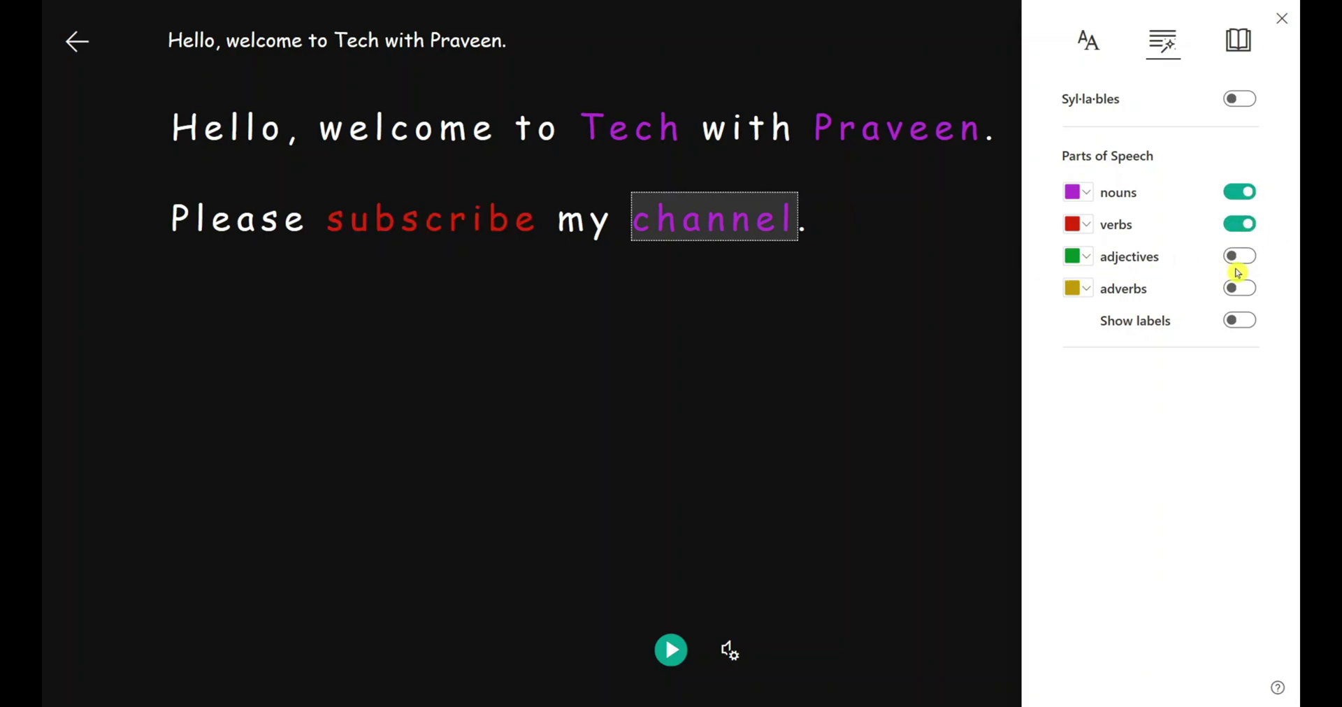
{"action": "left_click", "coordinate": [1235, 265]}
{"action": "left_click", "coordinate": [1233, 291]}
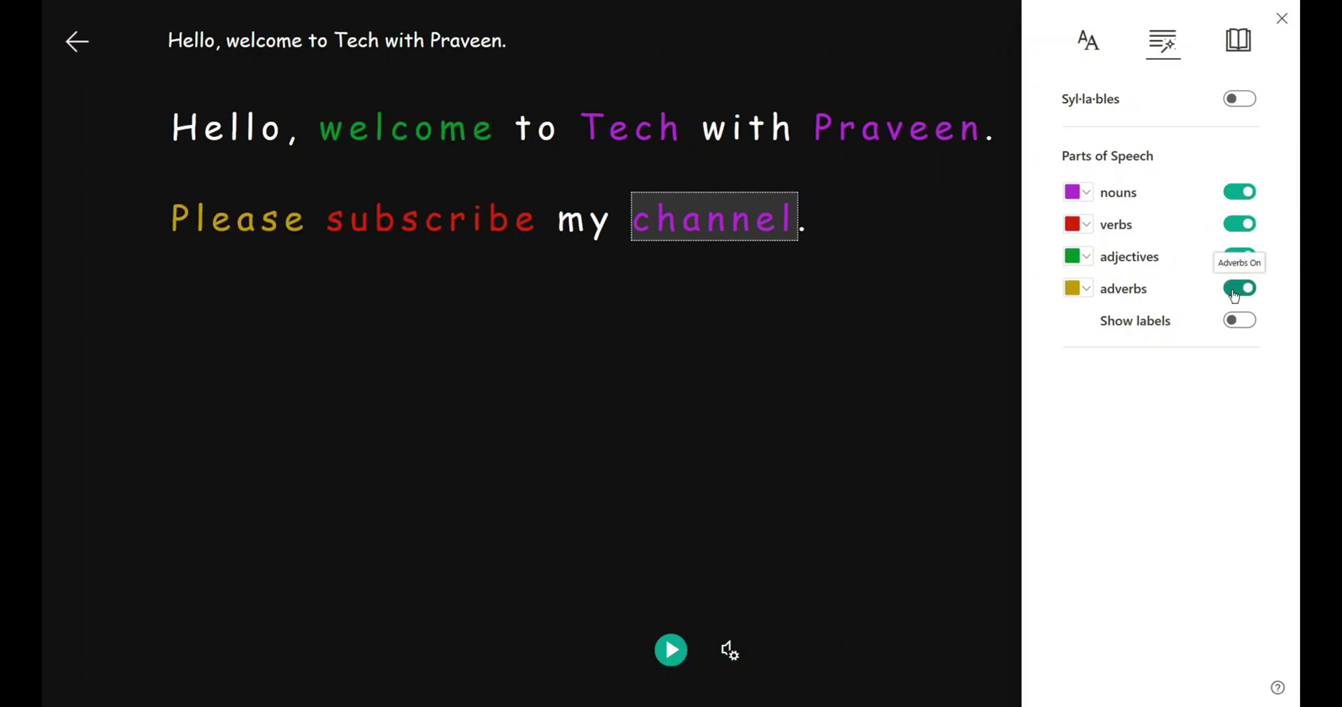
{"action": "left_click", "coordinate": [1242, 100]}
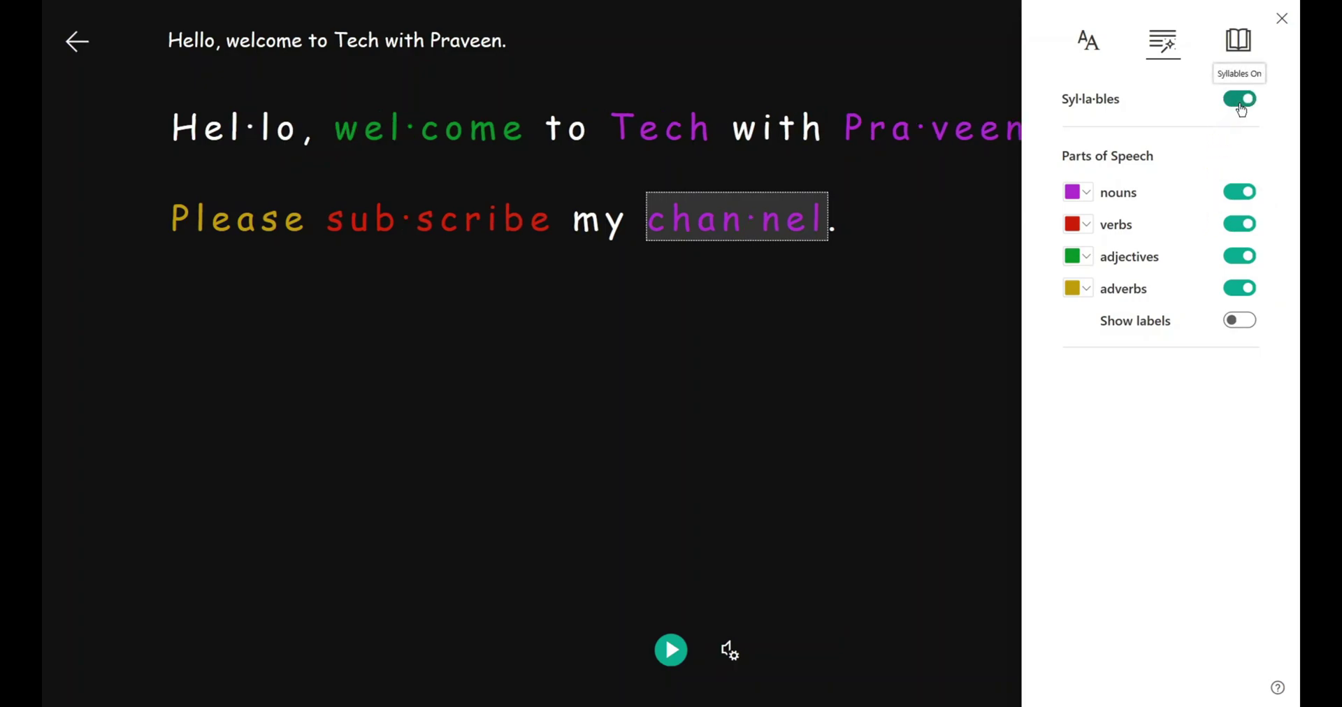
{"action": "left_click", "coordinate": [1242, 100]}
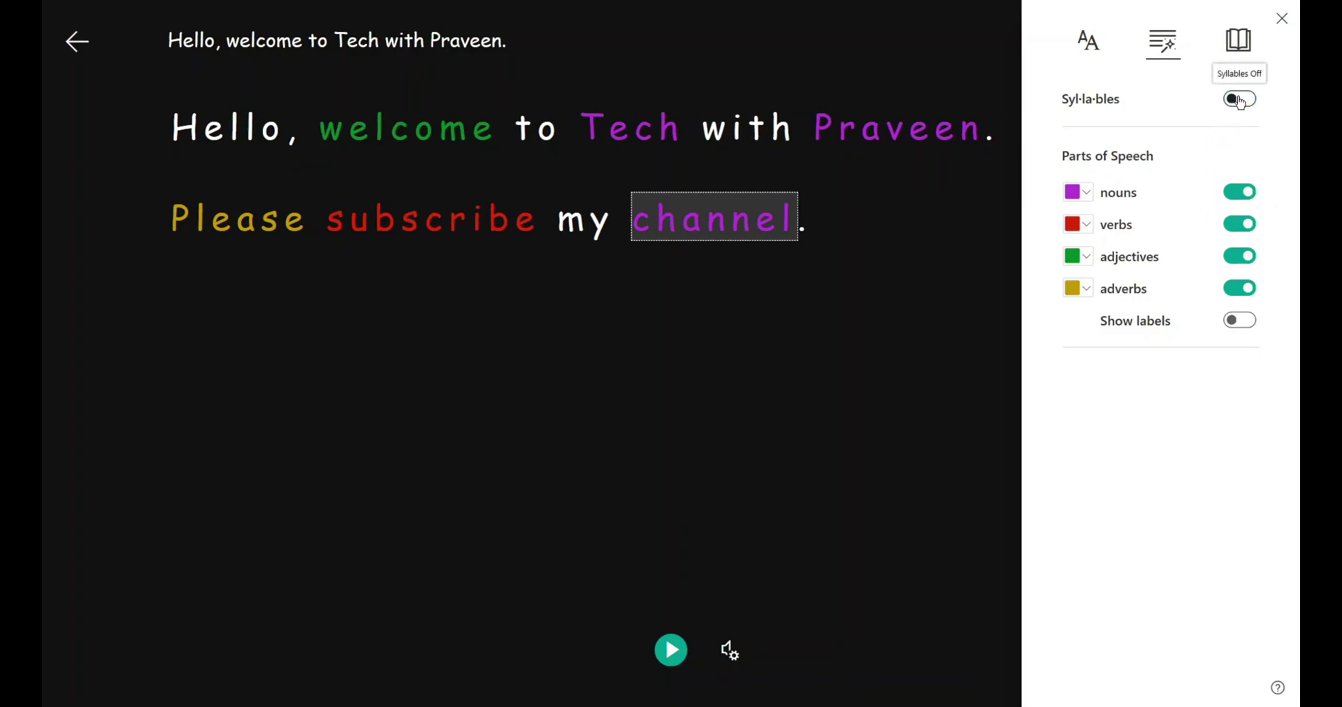
In Reading Preferences, set the translation language to English (United Kingdom)
{"action": "left_click", "coordinate": [1239, 41]}
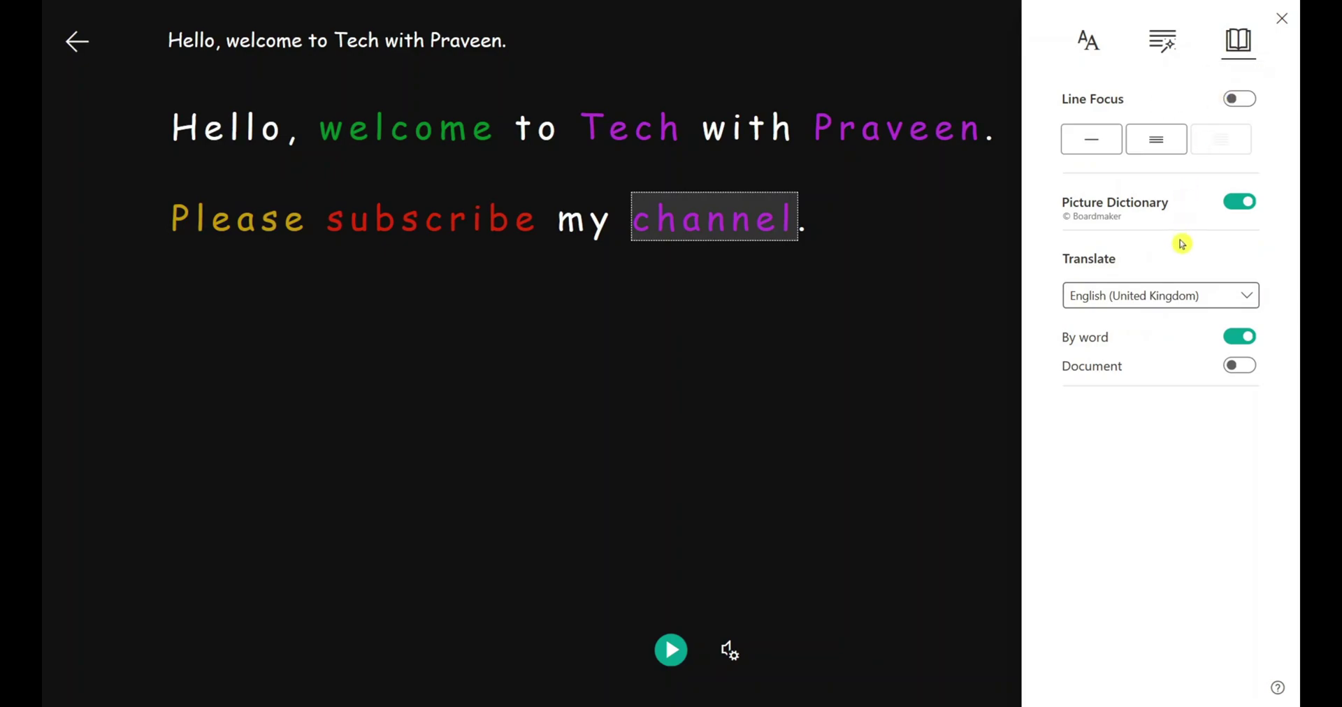
{"action": "left_click", "coordinate": [1213, 300]}
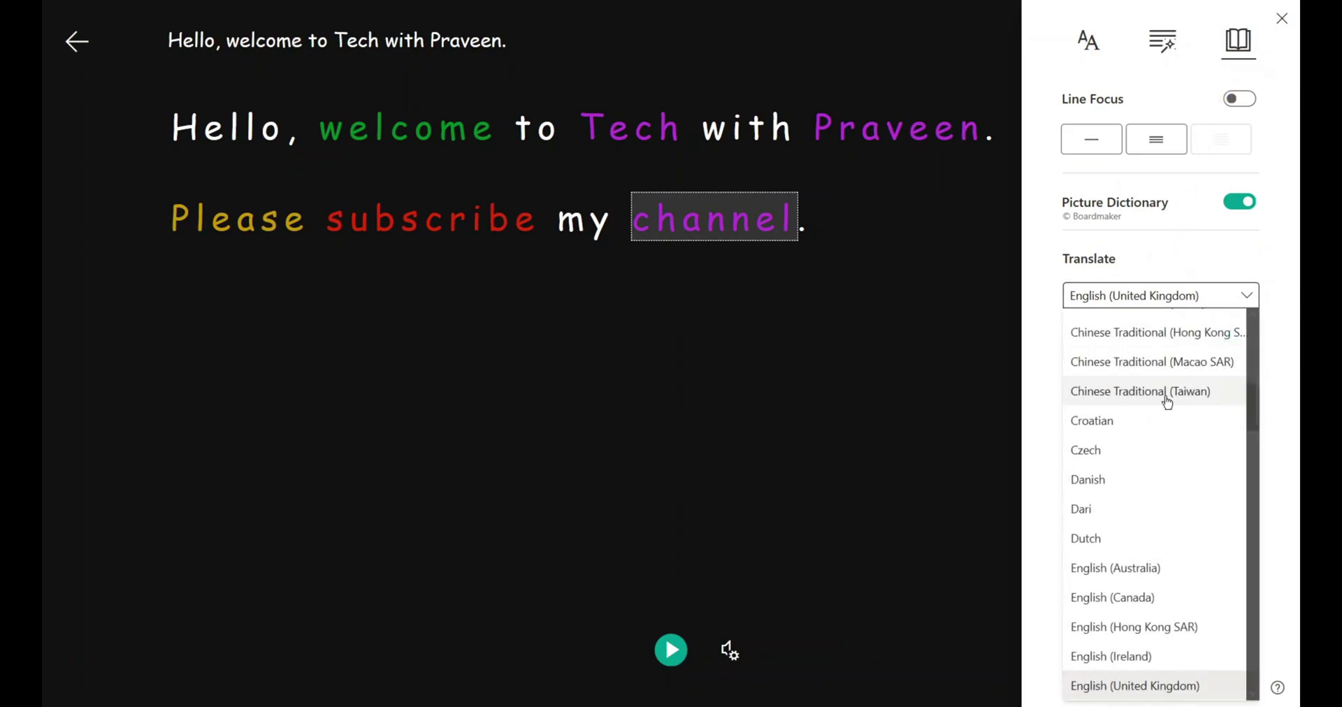
{"action": "scroll", "coordinate": [1164, 402], "scroll_direction": "down", "scroll_amount": 2}
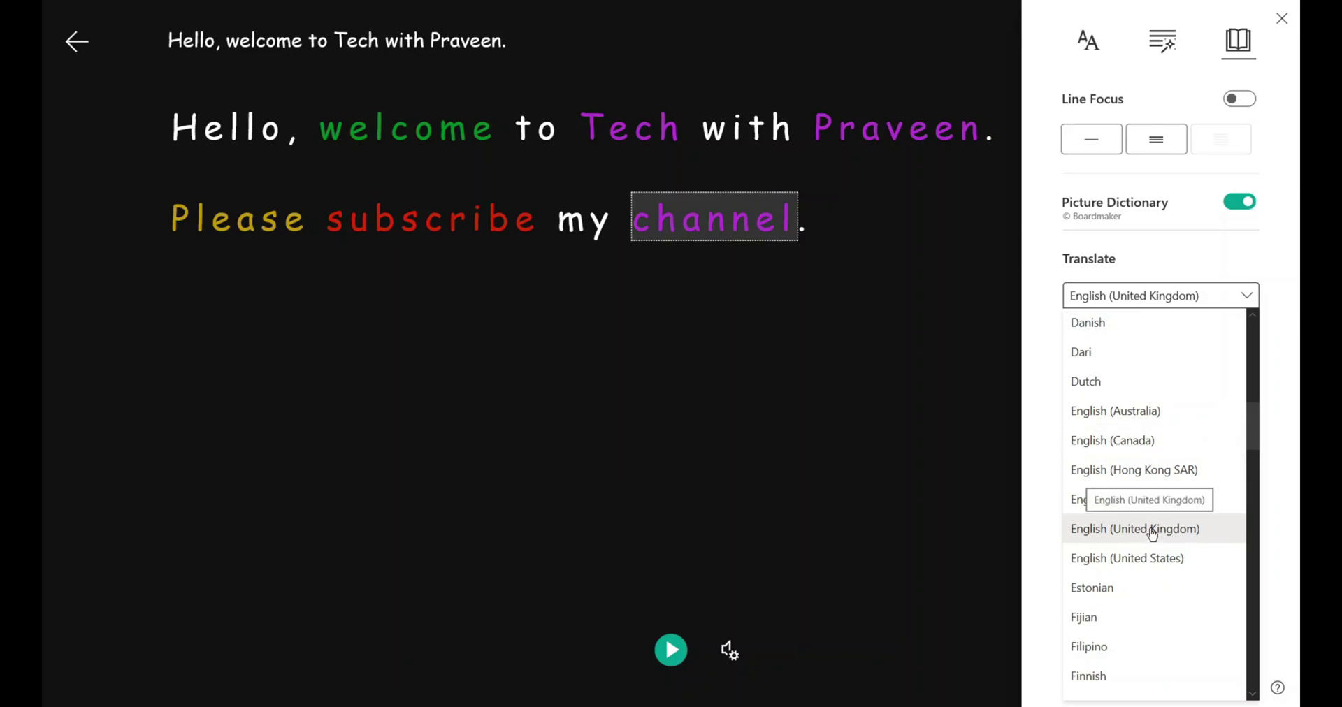
{"action": "left_click", "coordinate": [1115, 534]}
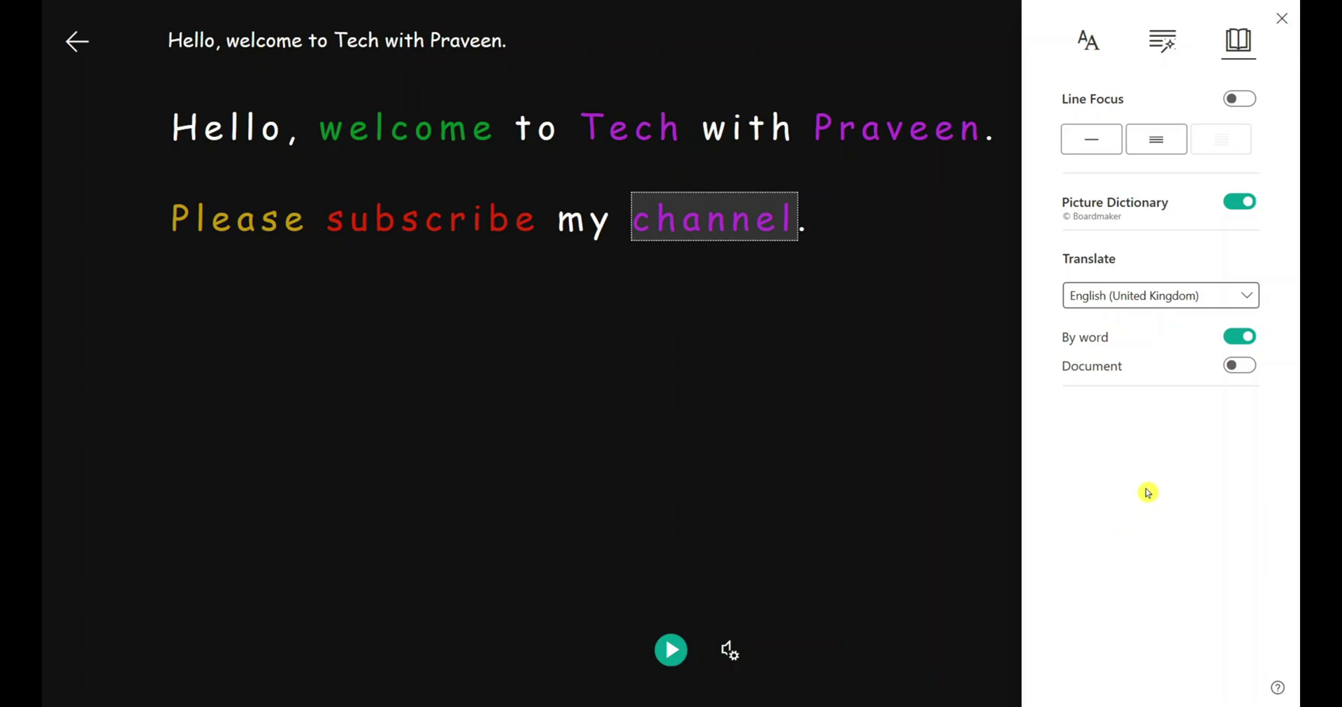
{"action": "left_click", "coordinate": [1241, 295]}
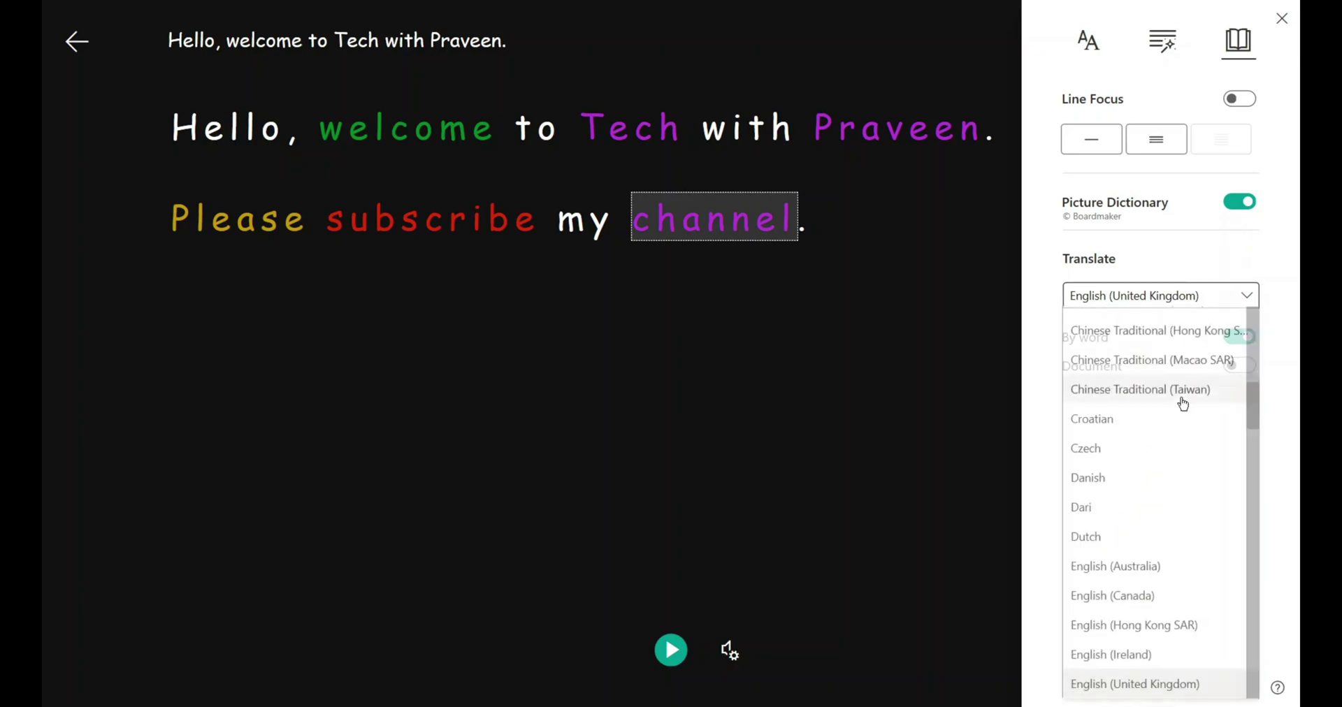
{"action": "scroll", "coordinate": [1181, 447], "scroll_direction": "down", "scroll_amount": 3}
{"action": "left_click", "coordinate": [1146, 538]}
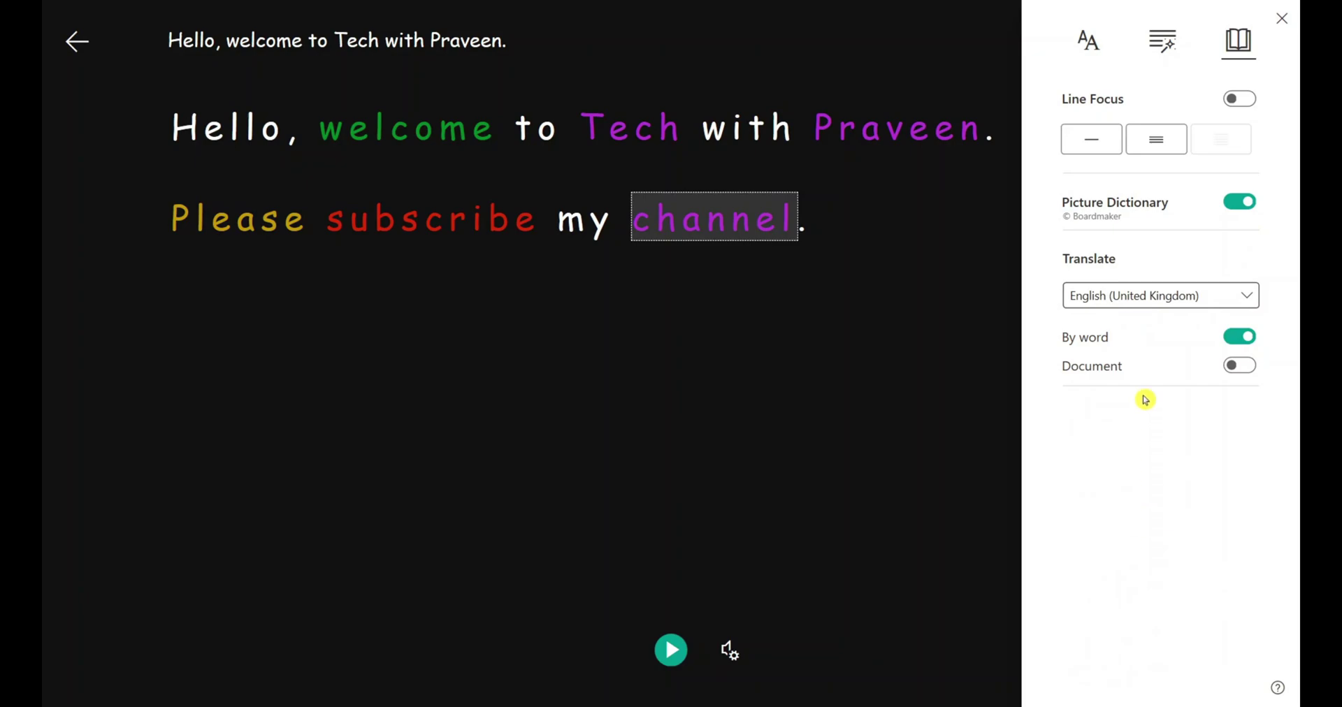
Turn on Line Focus and set the focus band to three lines
{"action": "left_click", "coordinate": [1138, 143]}
{"action": "left_click", "coordinate": [1100, 141]}
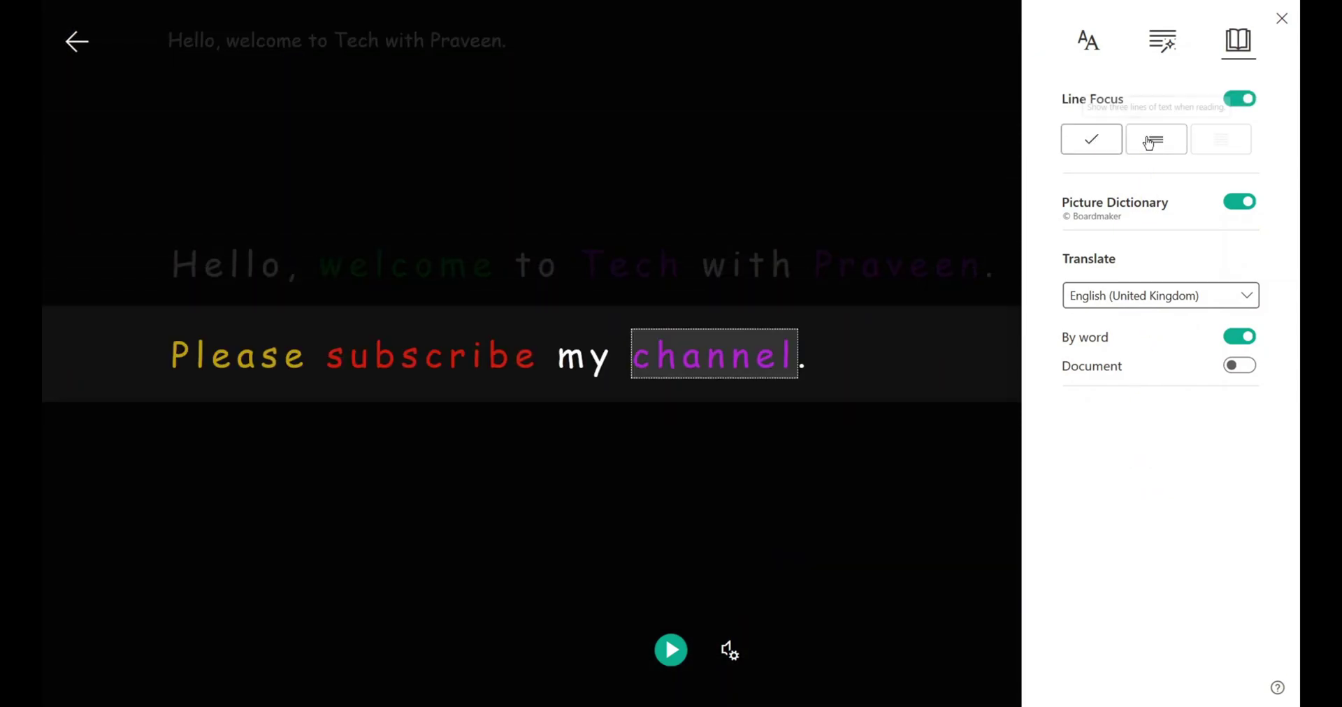
{"action": "left_click", "coordinate": [1147, 140]}
{"action": "left_click", "coordinate": [1108, 143]}
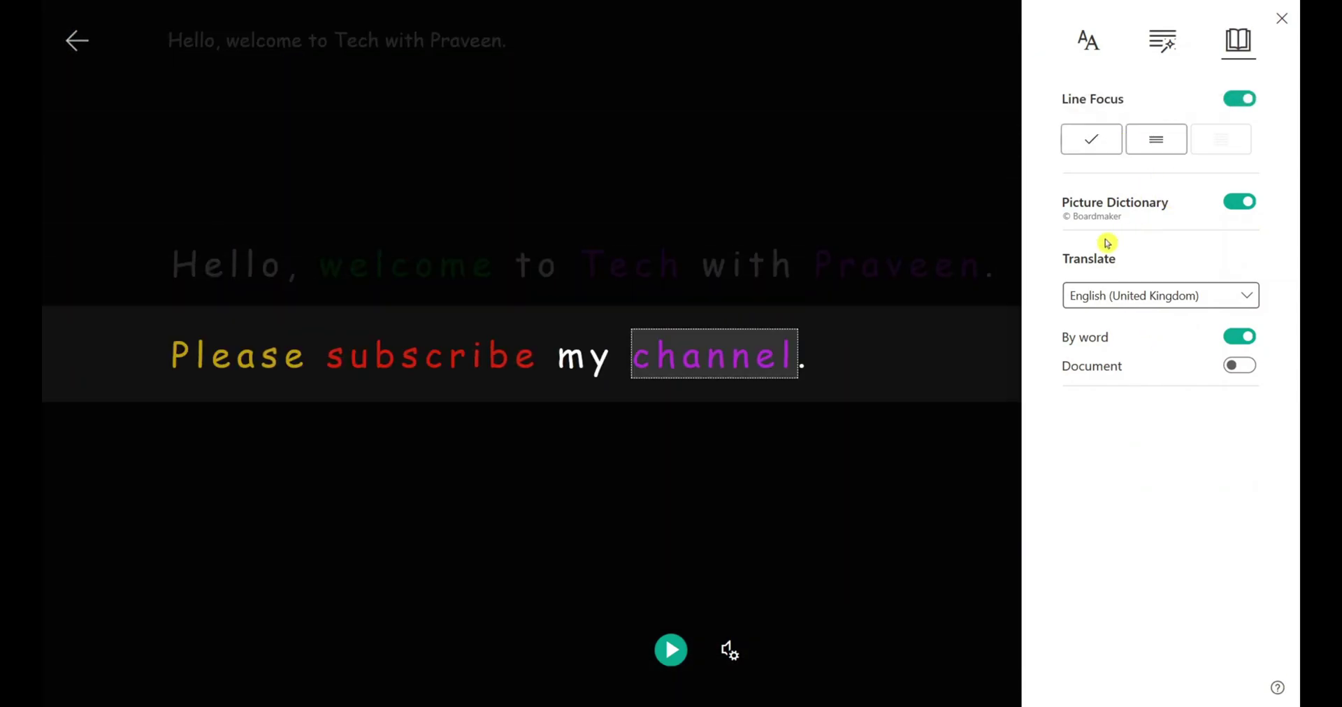
{"action": "left_click", "coordinate": [1172, 141]}
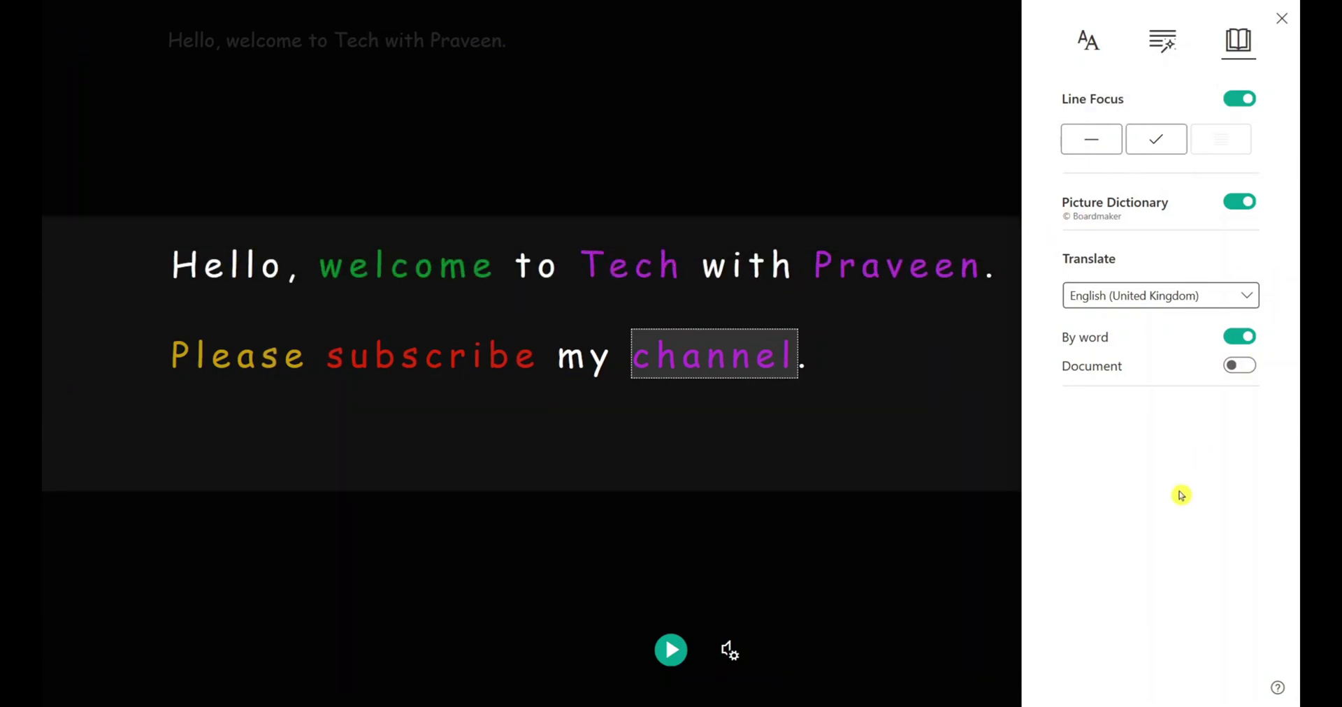
Leave Immersive Reader and start a third line, 'Thank you for watching my video'
{"action": "left_click", "coordinate": [1107, 46]}
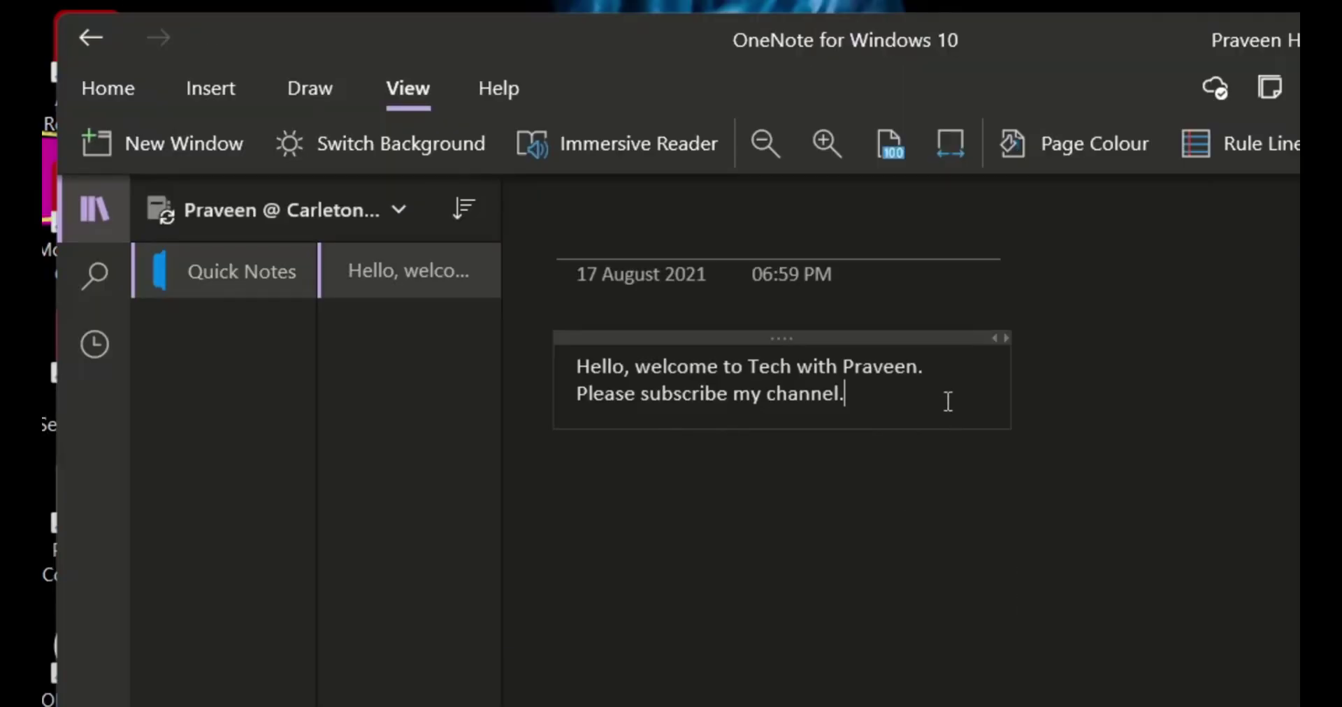
{"action": "key", "text": "Return"}
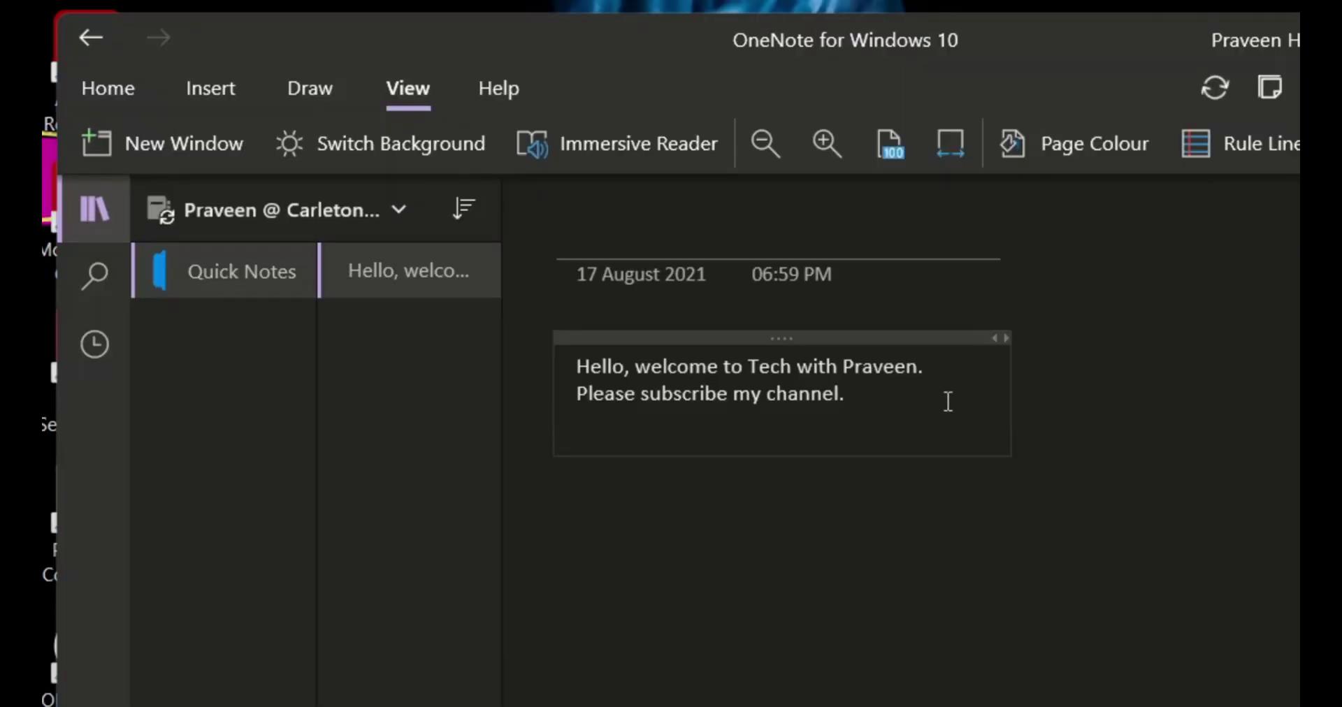
{"action": "type", "text": "Thank"}
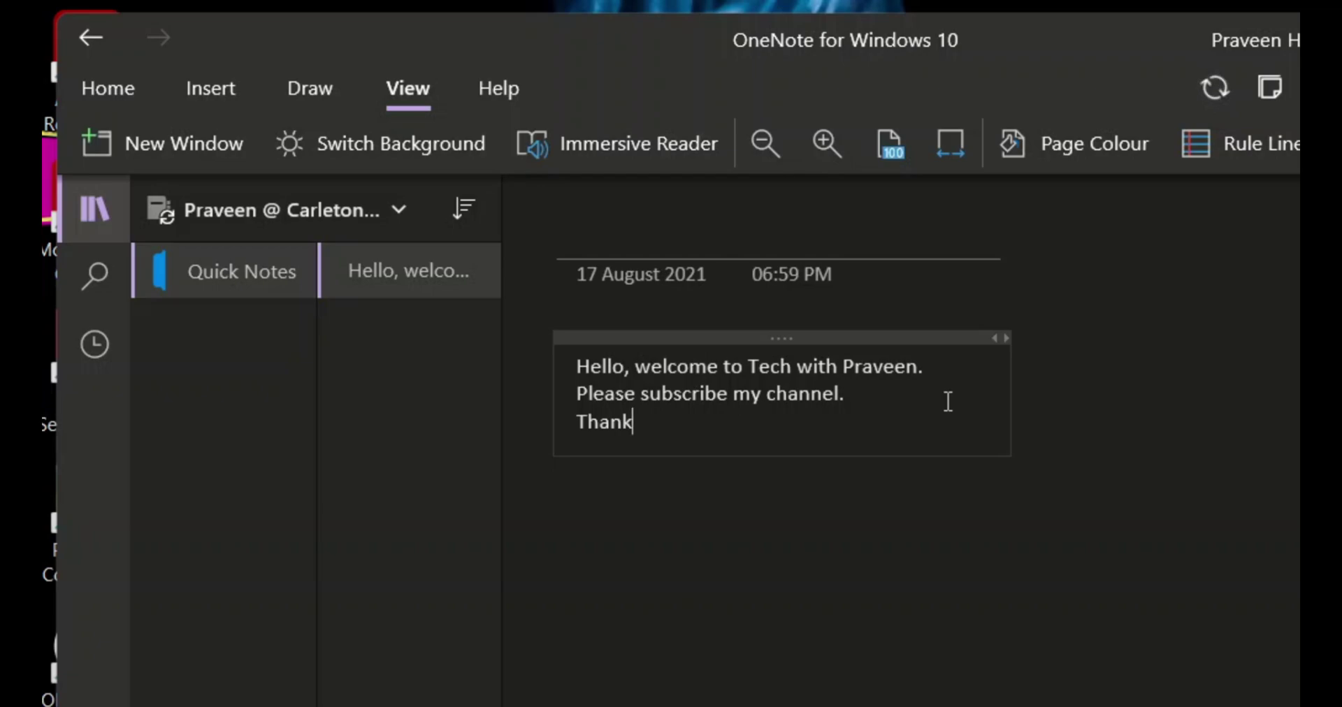
{"action": "type", "text": " you for w"}
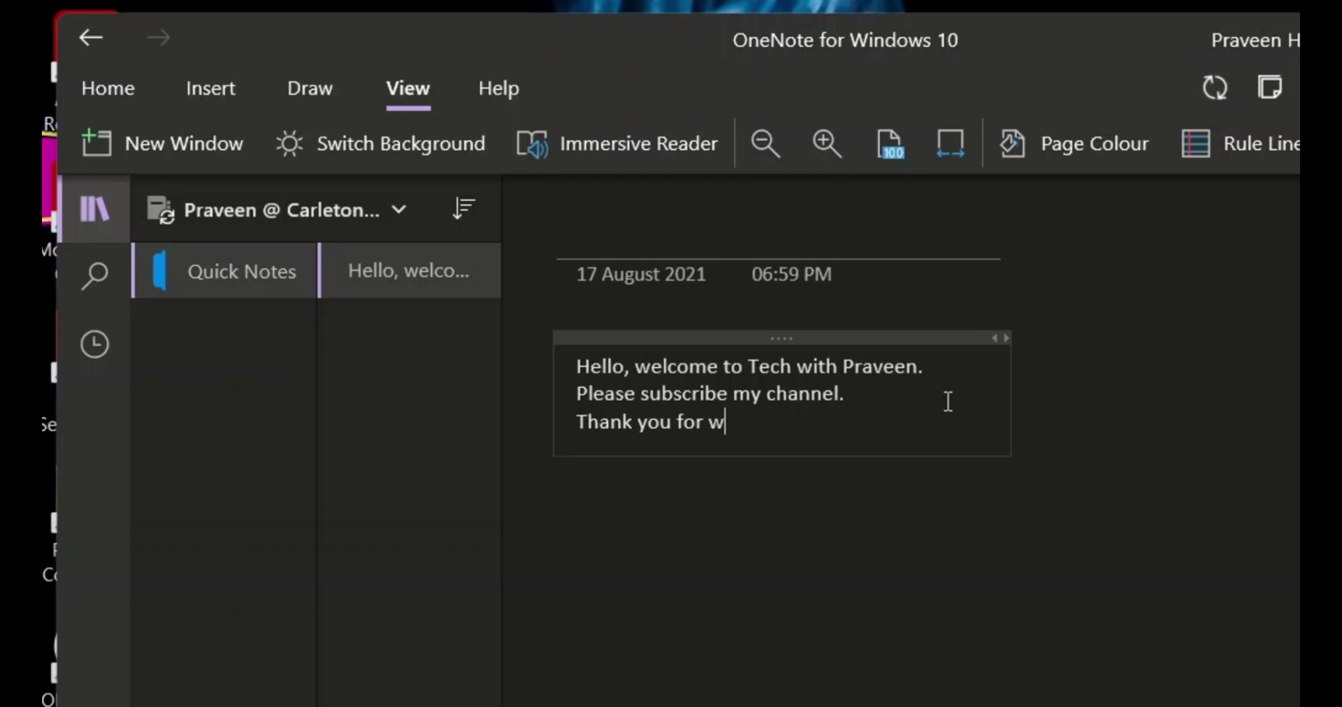
{"action": "type", "text": "atching my"}
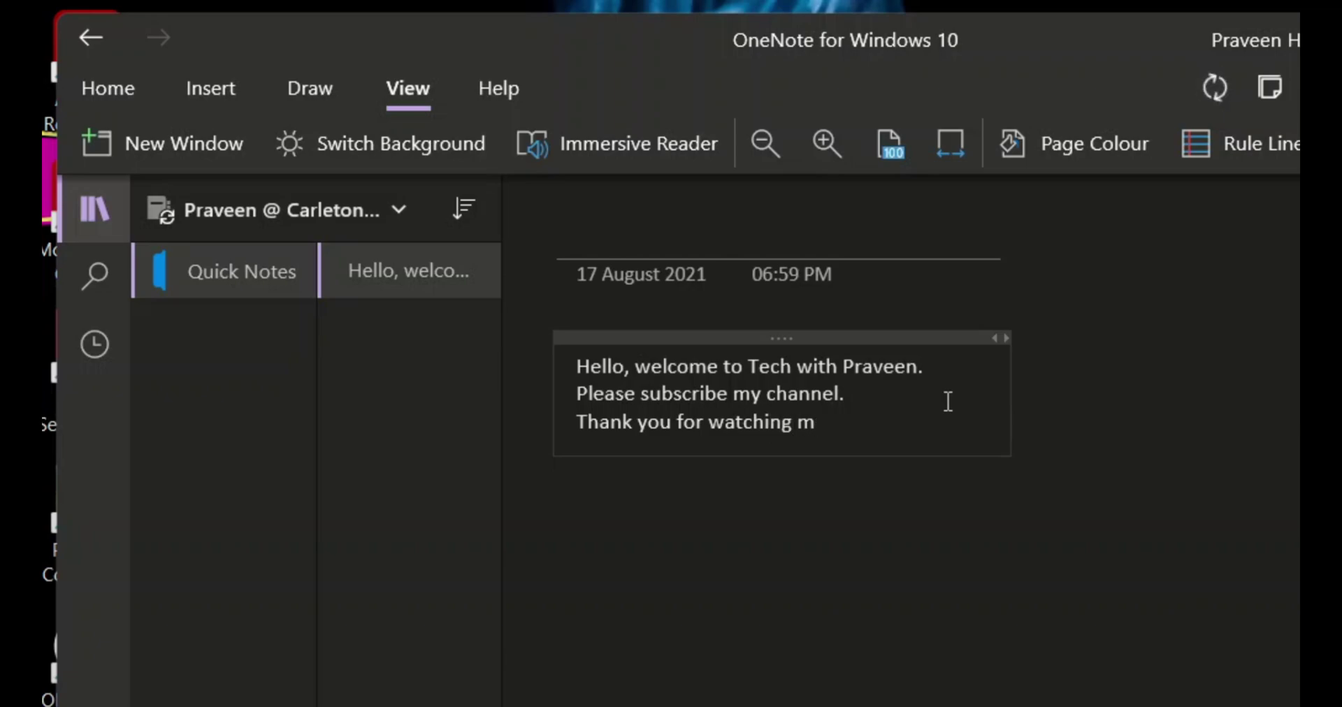
{"action": "type", "text": " video"}
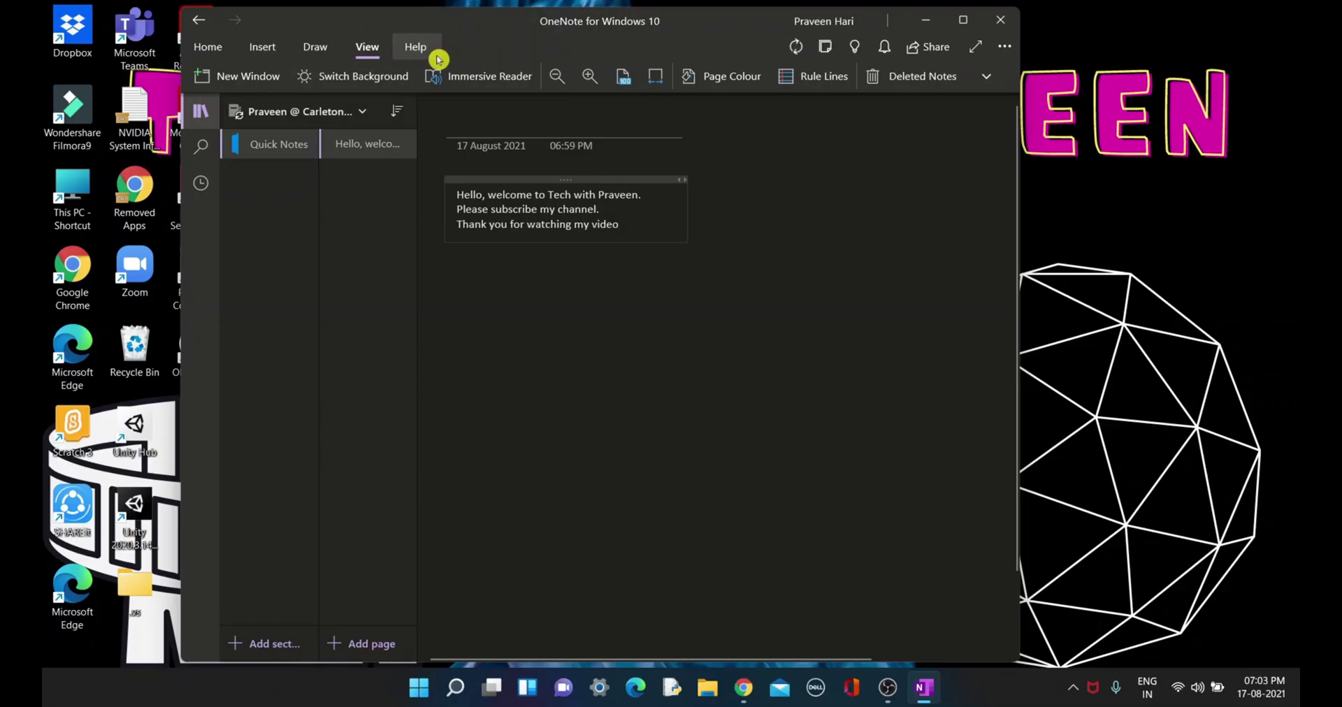
Reopen the note in Immersive Reader and play it in the Female voice at speed 2
{"action": "left_click", "coordinate": [601, 143]}
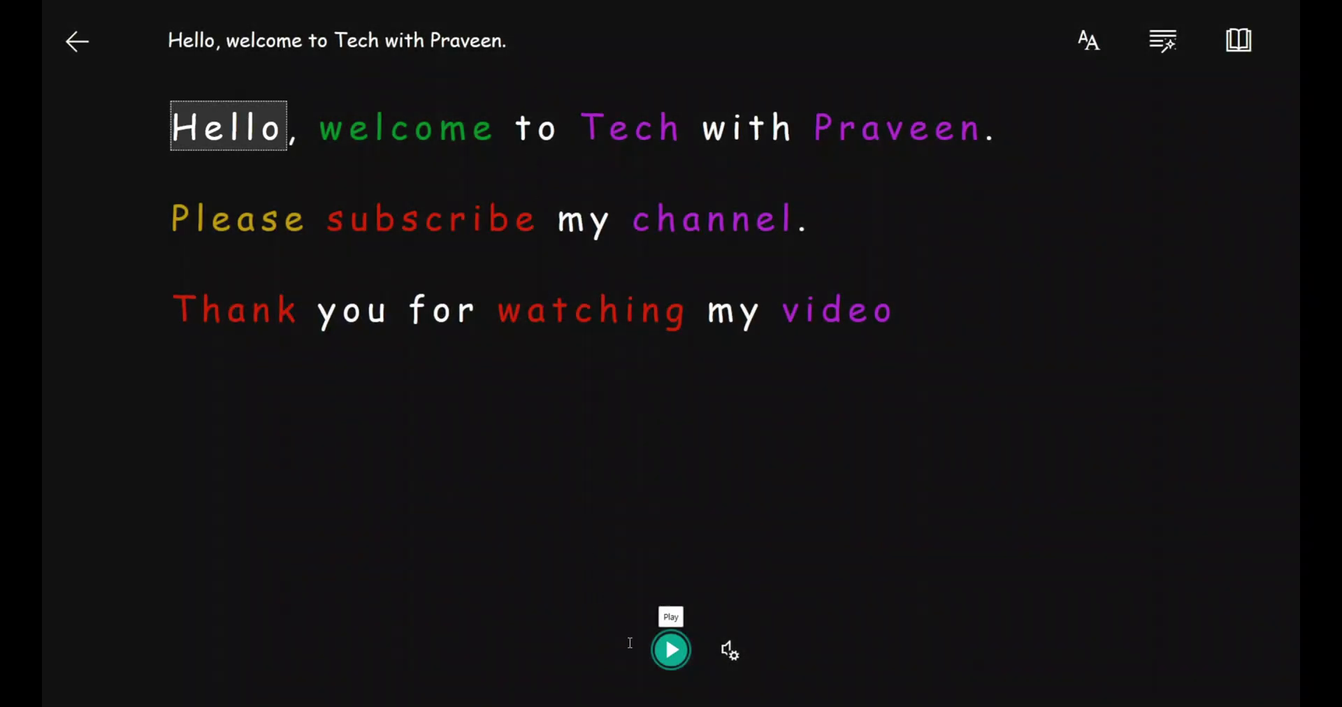
{"action": "left_click", "coordinate": [729, 649]}
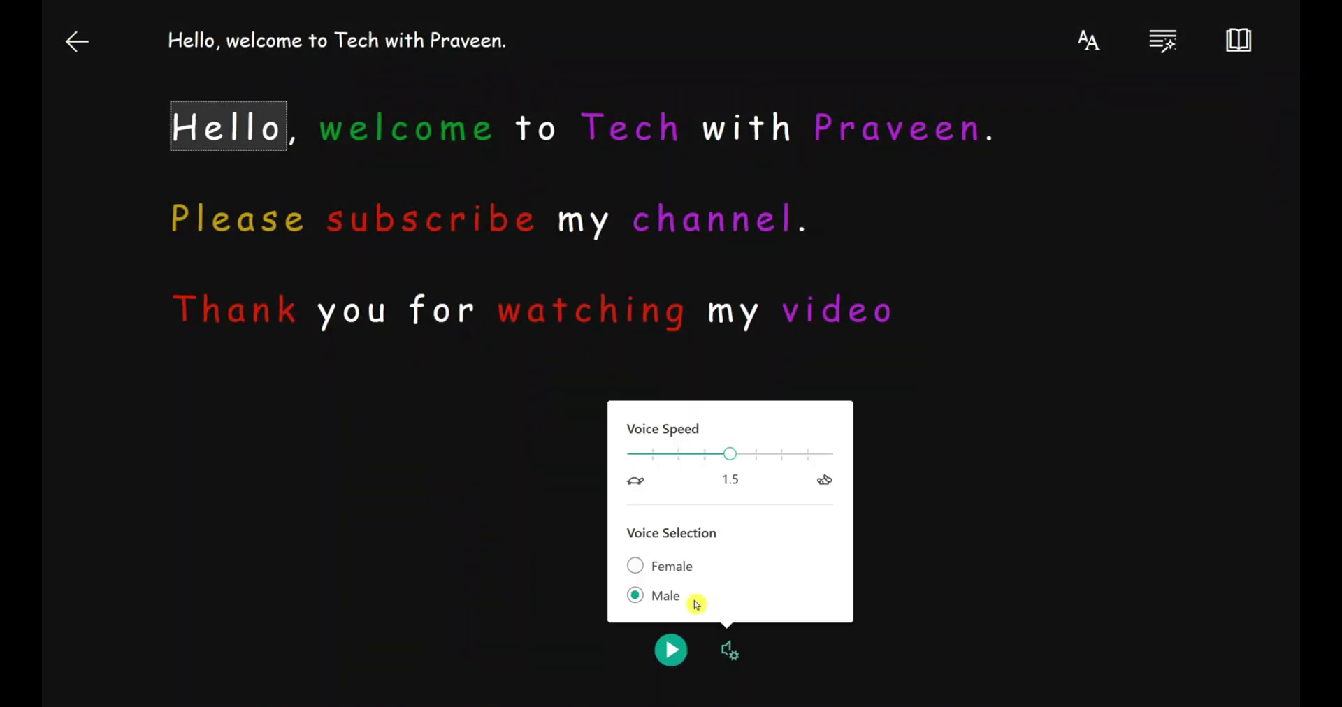
{"action": "left_click", "coordinate": [636, 565]}
{"action": "left_click_drag", "start_coordinate": [728, 461], "coordinate": [776, 471]}
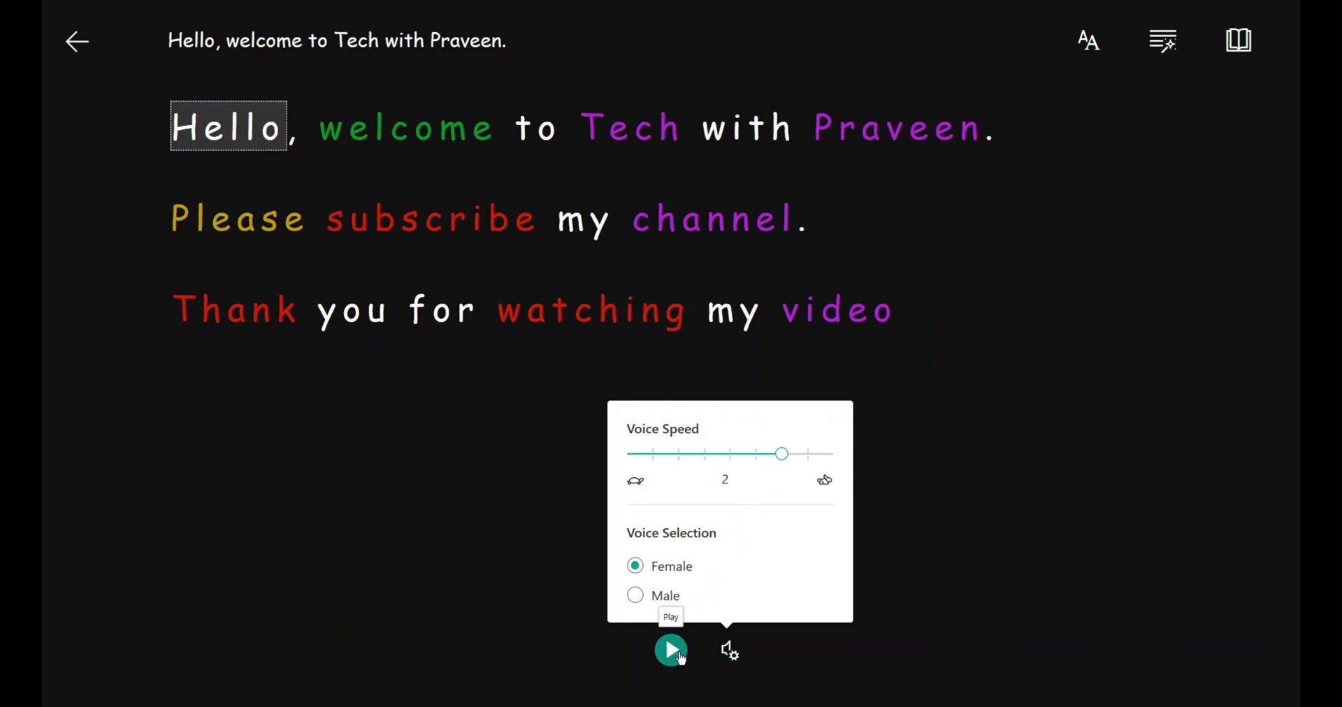
{"action": "left_click", "coordinate": [671, 651]}
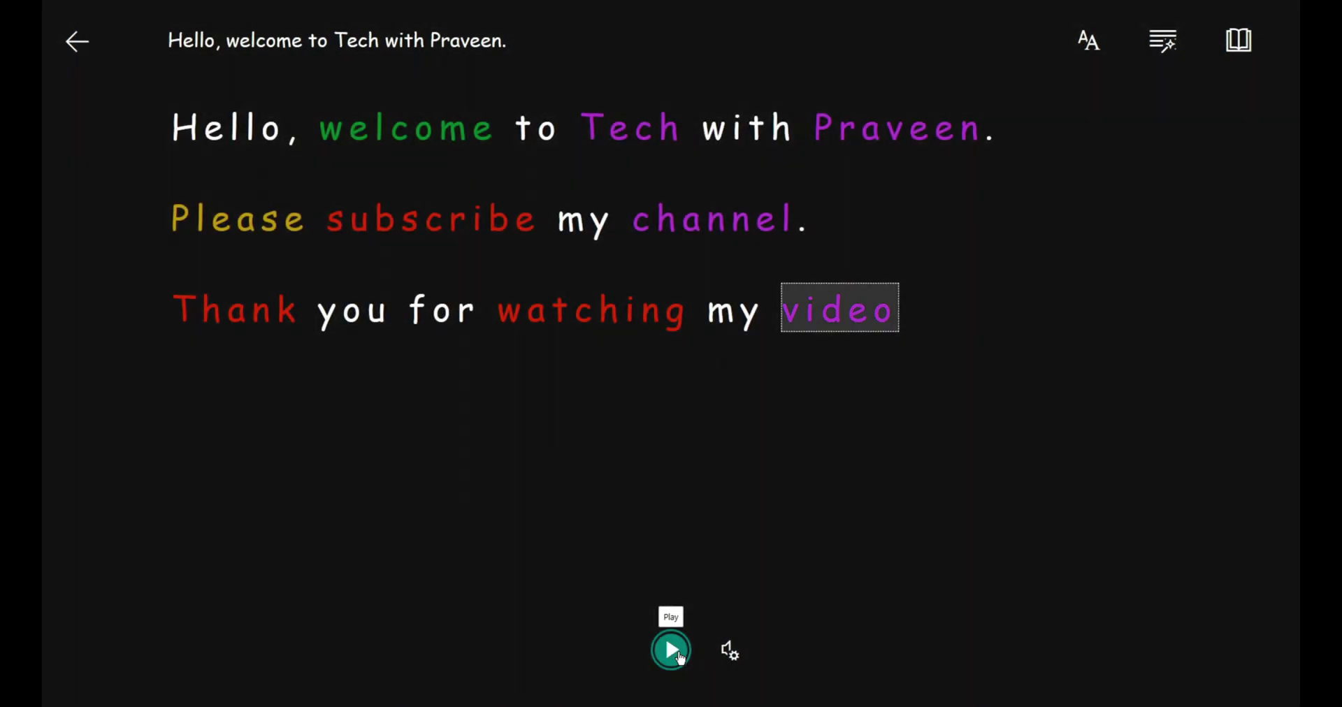
Use the back arrow to exit Immersive Reader to the three-line OneNote page
{"action": "left_click", "coordinate": [82, 45]}
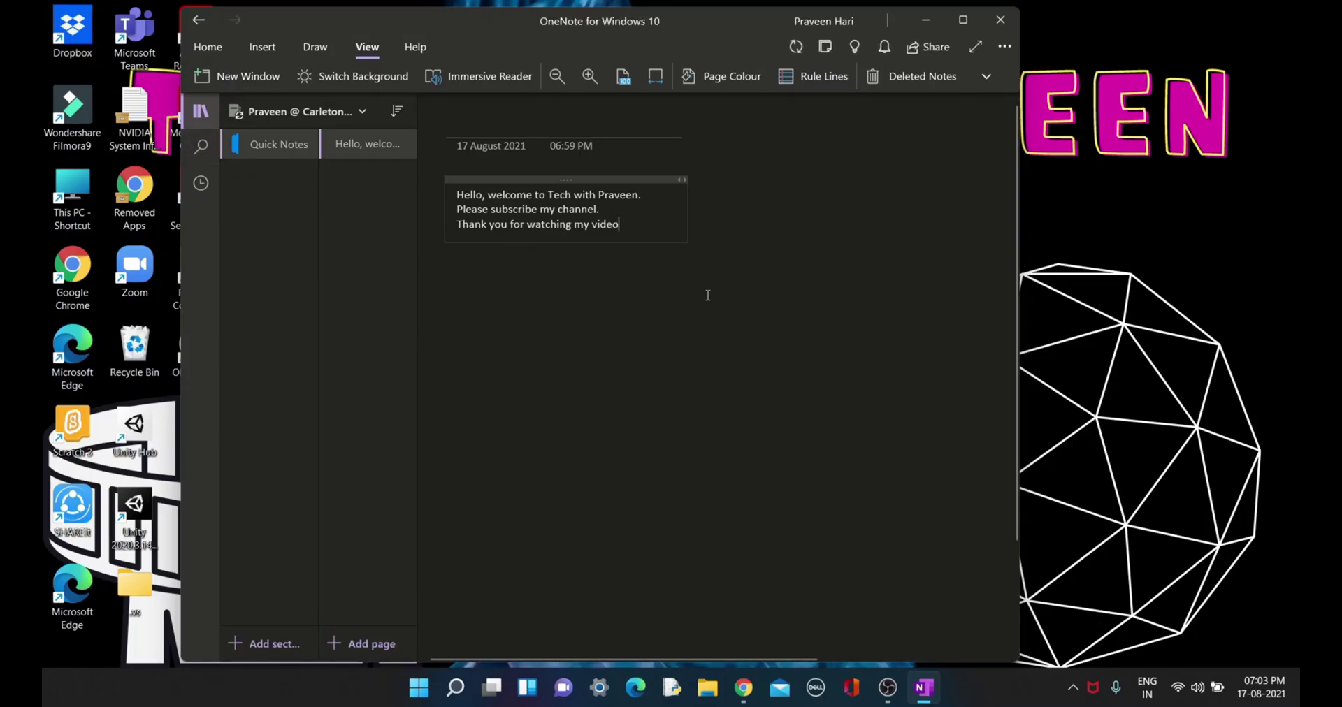